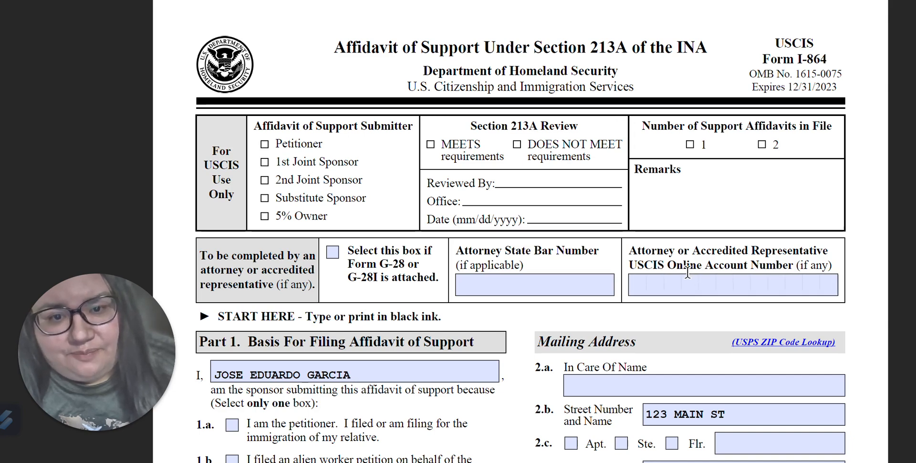
# Mark Item 1.a in Part 1 to declare that the sponsor is the petitioner filing for the immigration of a relative
pyautogui.scroll(-1, 498, 309)
pyautogui.scroll(-3, 496, 306)
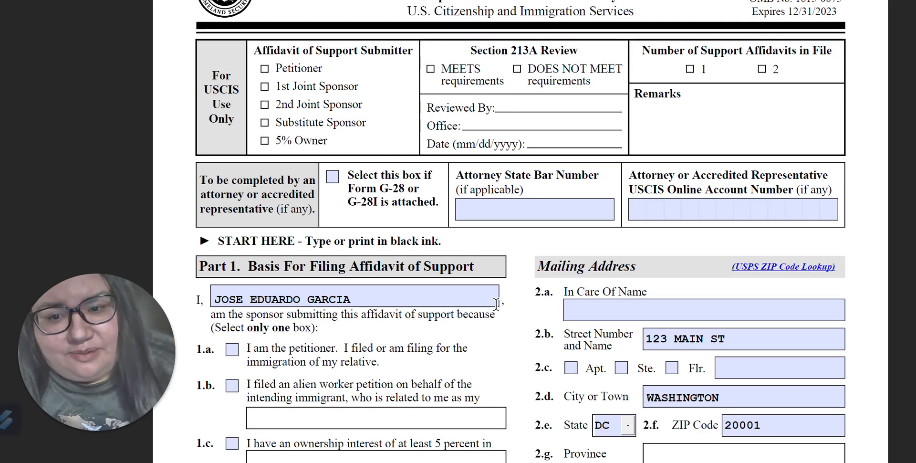
pyautogui.click(486, 303)
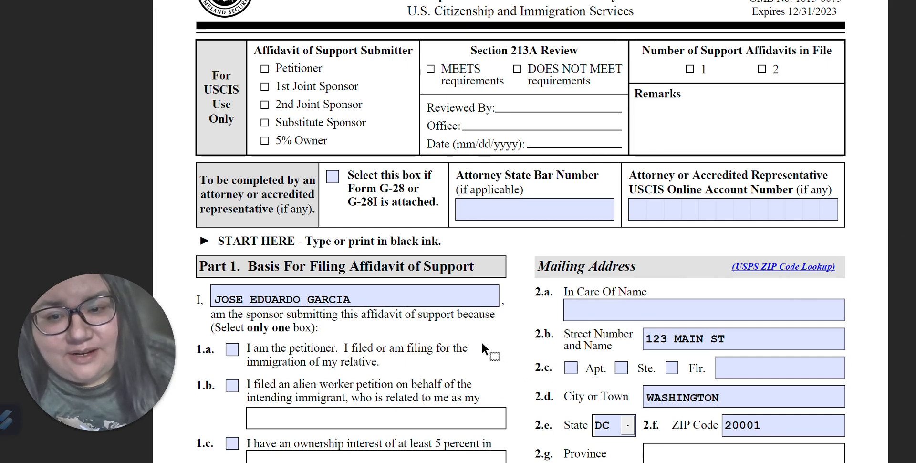
pyautogui.scroll(-1, 481, 341)
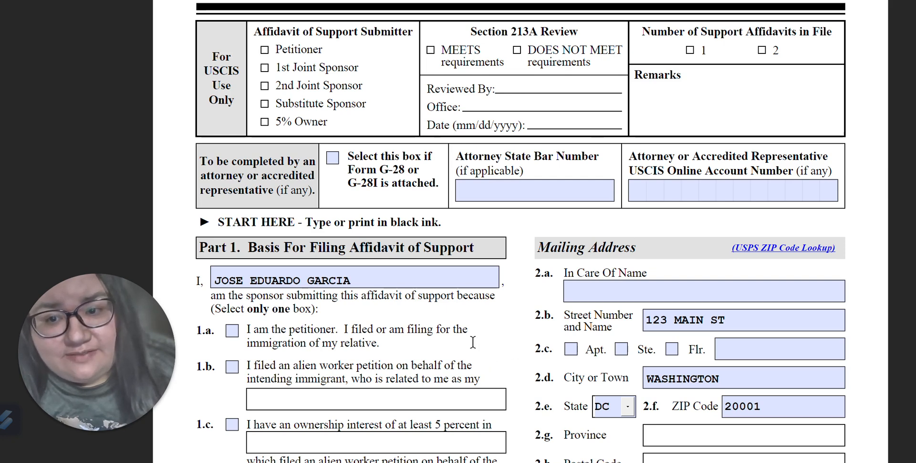
pyautogui.scroll(-1, 453, 329)
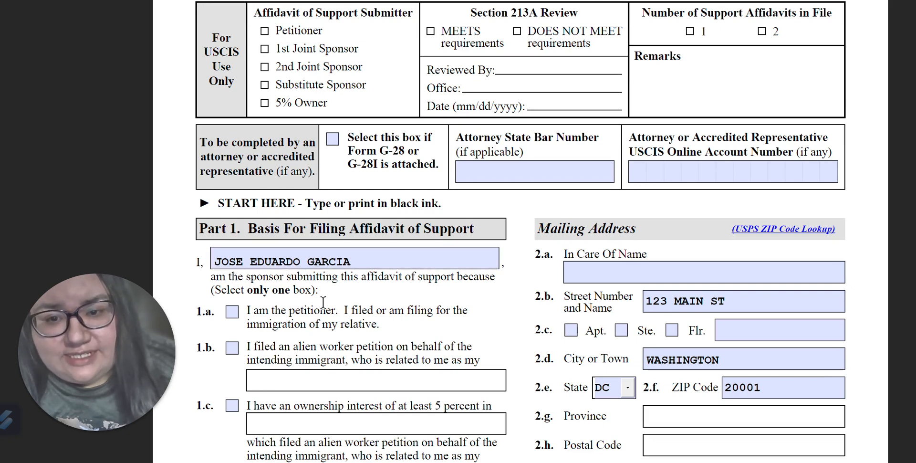
pyautogui.scroll(-2, 345, 294)
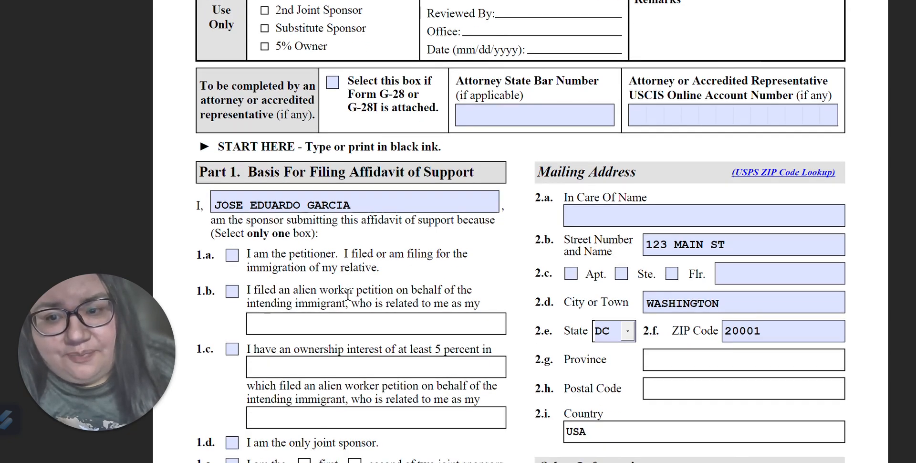
pyautogui.scroll(-1, 348, 294)
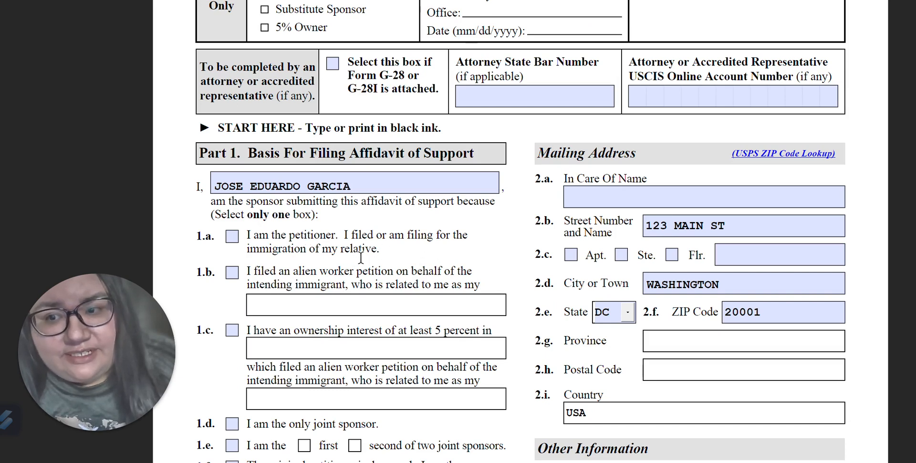
pyautogui.click(232, 238)
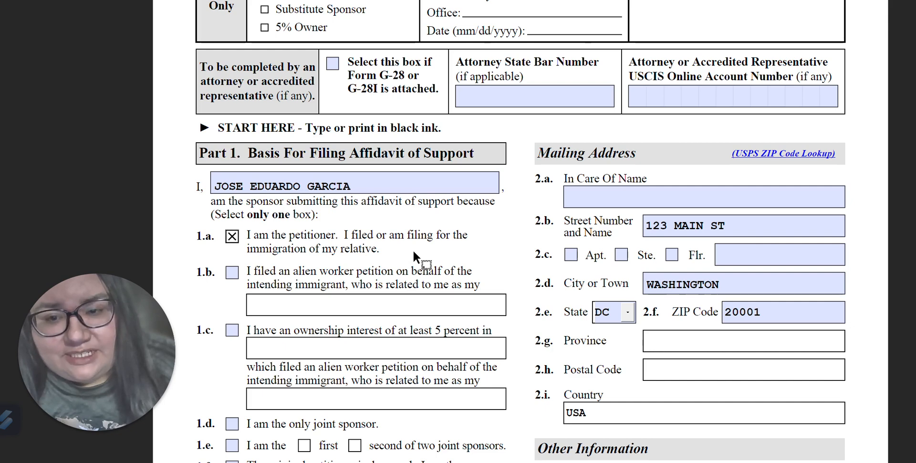
# Review the principal immigrant's details on page 1, including name, mailing address, citizenship, date of birth, identification numbers and telephone number
pyautogui.scroll(-1, 413, 252)
pyautogui.scroll(-4, 375, 246)
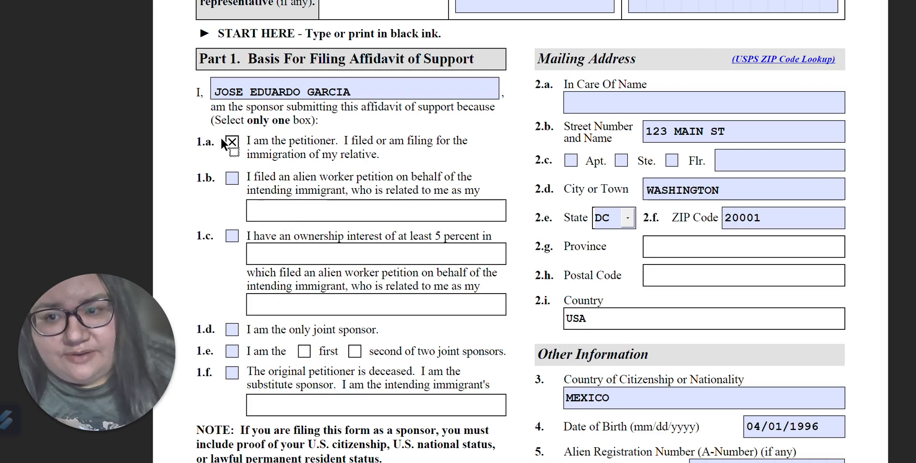
pyautogui.scroll(-5, 489, 236)
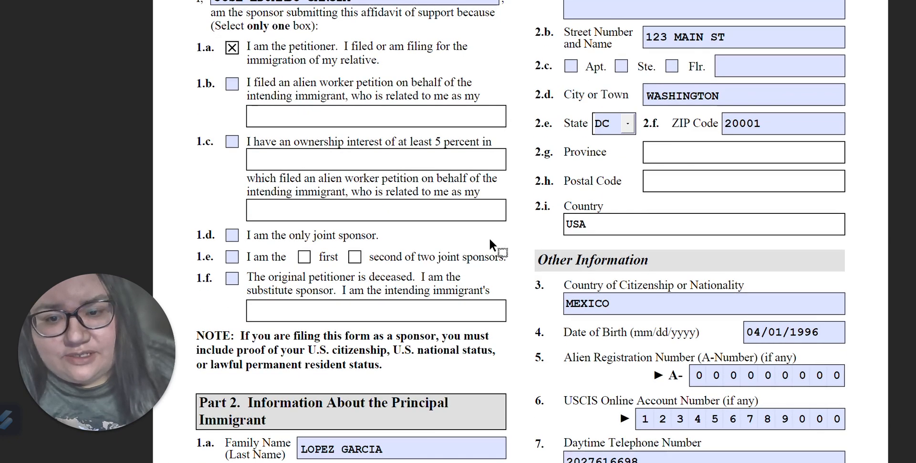
pyautogui.scroll(-3, 490, 238)
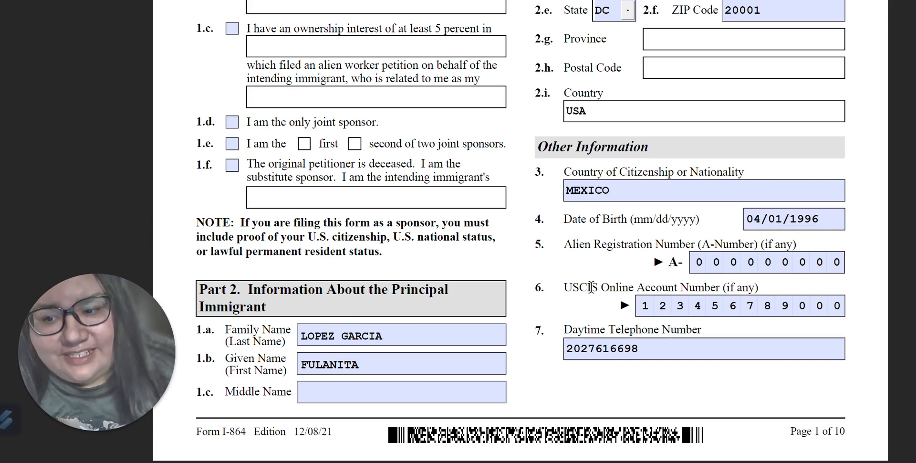
pyautogui.click(360, 366)
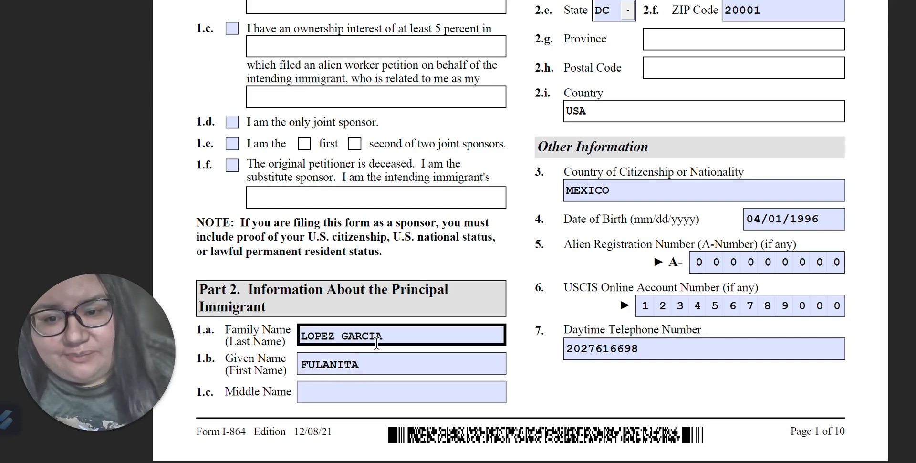
pyautogui.scroll(3, 772, 264)
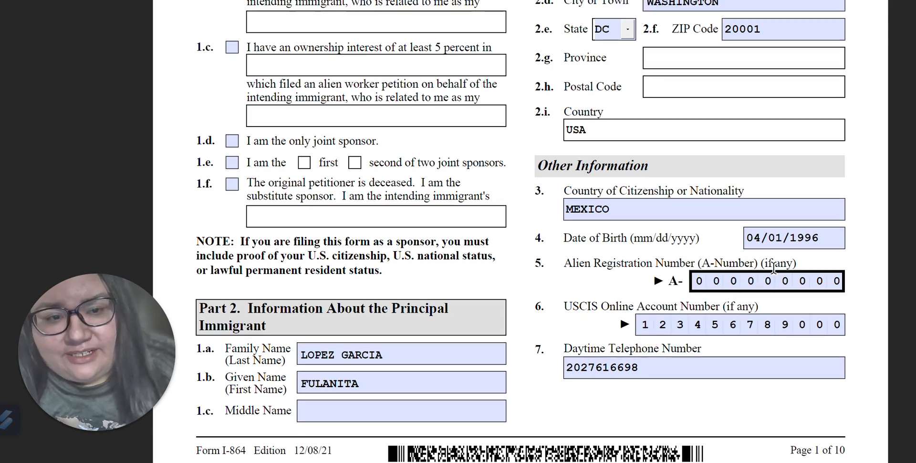
pyautogui.scroll(1, 771, 268)
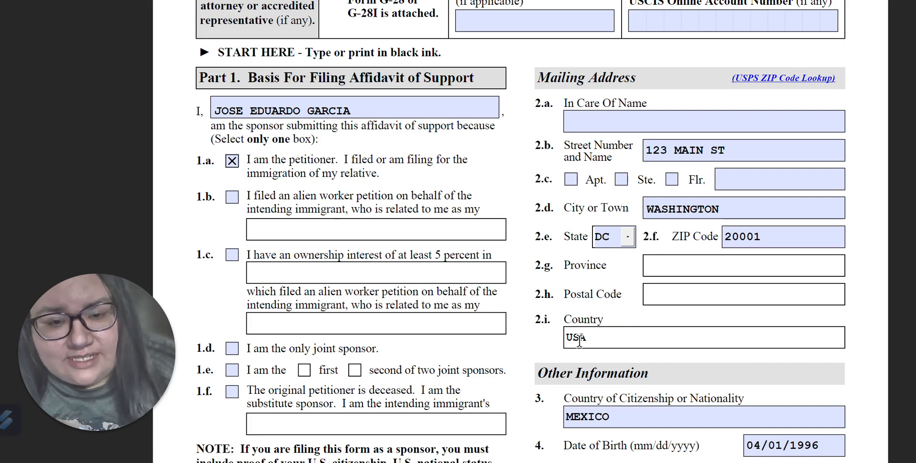
pyautogui.scroll(-5, 666, 316)
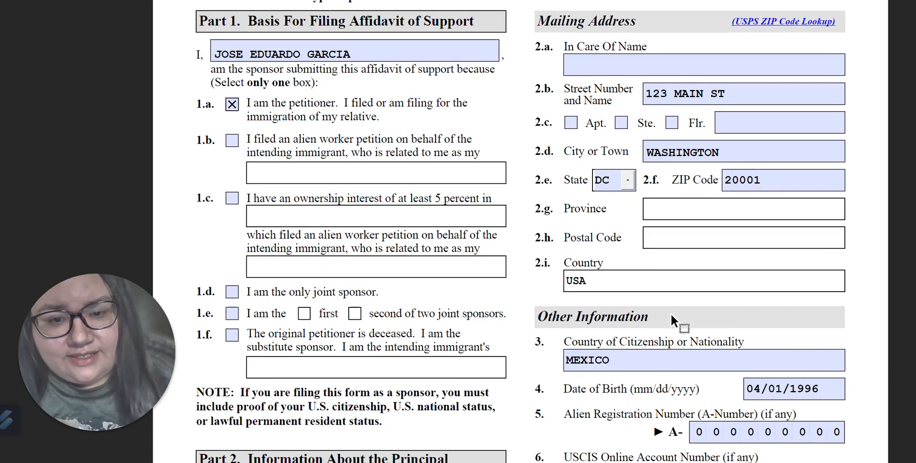
pyautogui.scroll(-5, 665, 309)
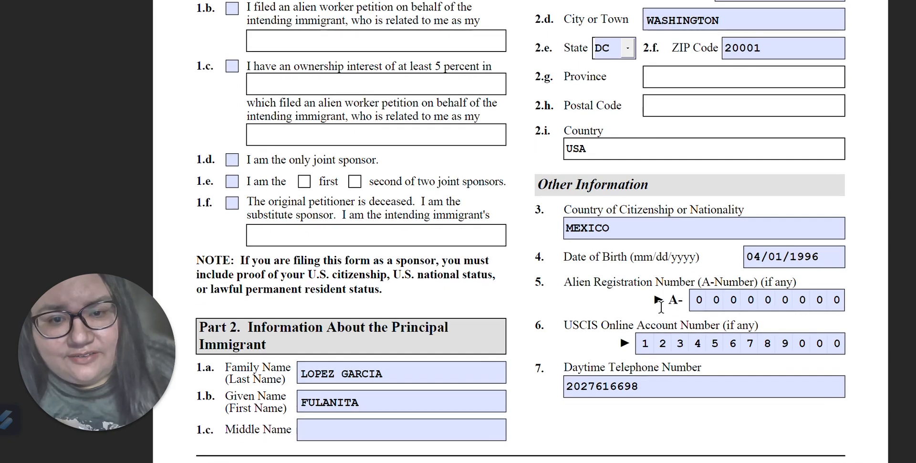
pyautogui.scroll(-1, 662, 294)
pyautogui.scroll(-1, 662, 294)
pyautogui.click(580, 195)
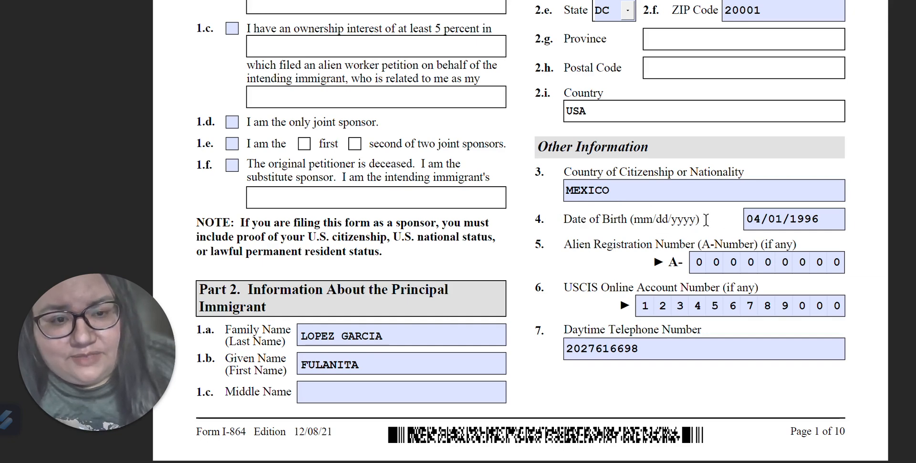
pyautogui.click(695, 264)
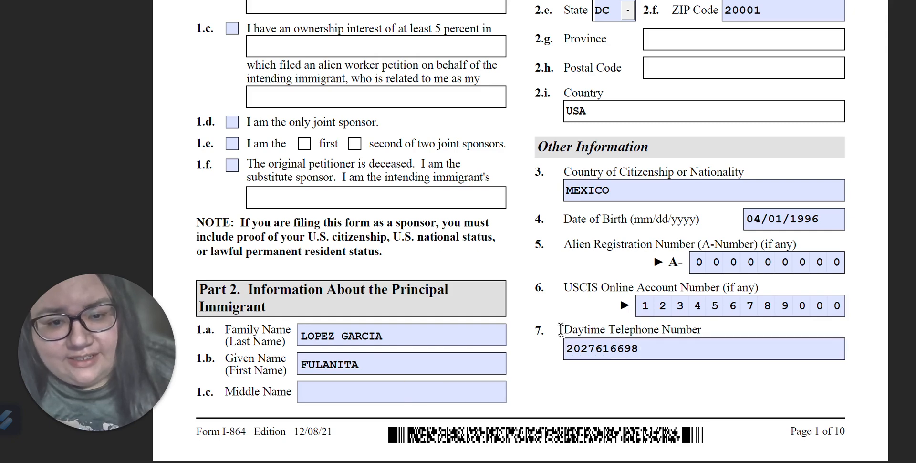
pyautogui.scroll(2, 556, 331)
# Answer Yes to Part 3, Item 1 about sponsoring the principal immigrant named in Part 2
pyautogui.scroll(-4, 556, 341)
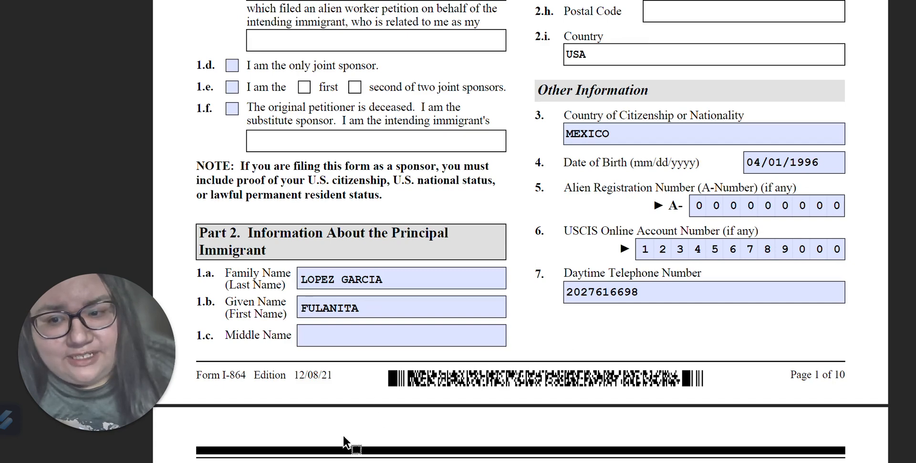
pyautogui.scroll(-10, 378, 398)
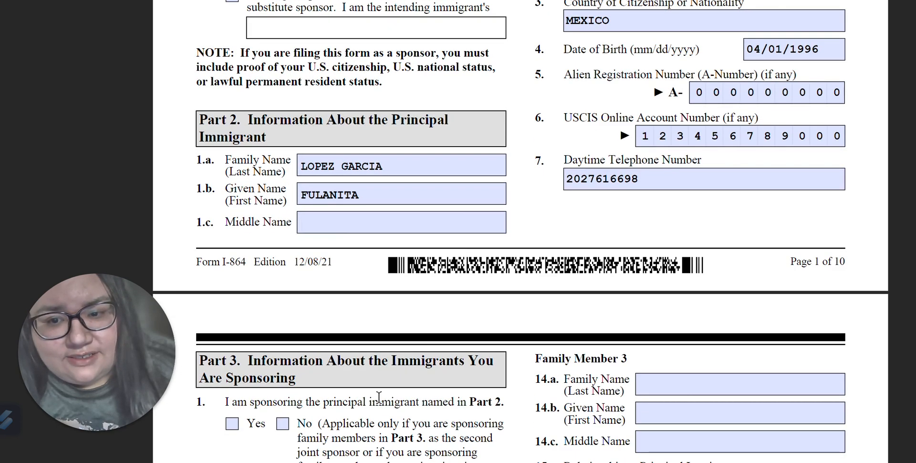
pyautogui.scroll(-10, 378, 398)
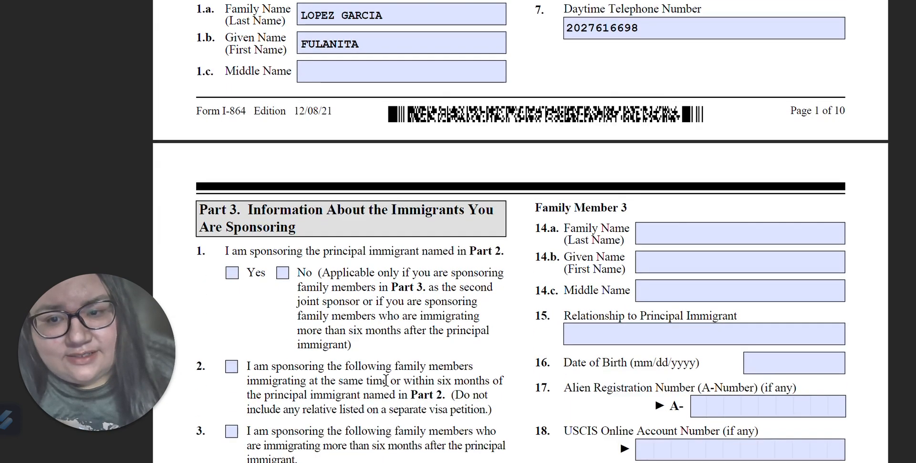
pyautogui.scroll(-8, 385, 380)
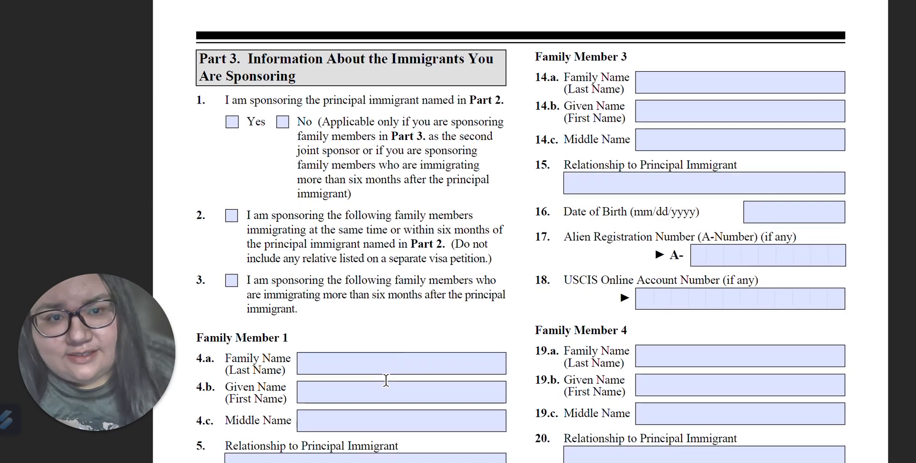
pyautogui.click(817, 253)
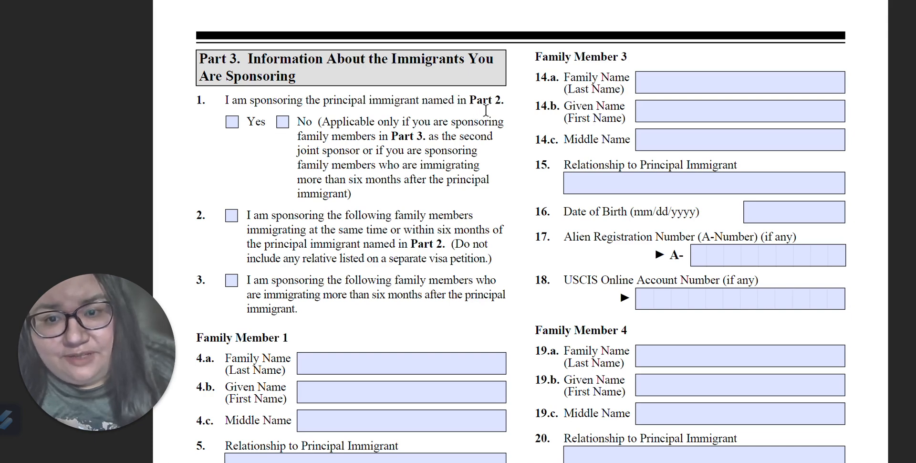
pyautogui.click(232, 122)
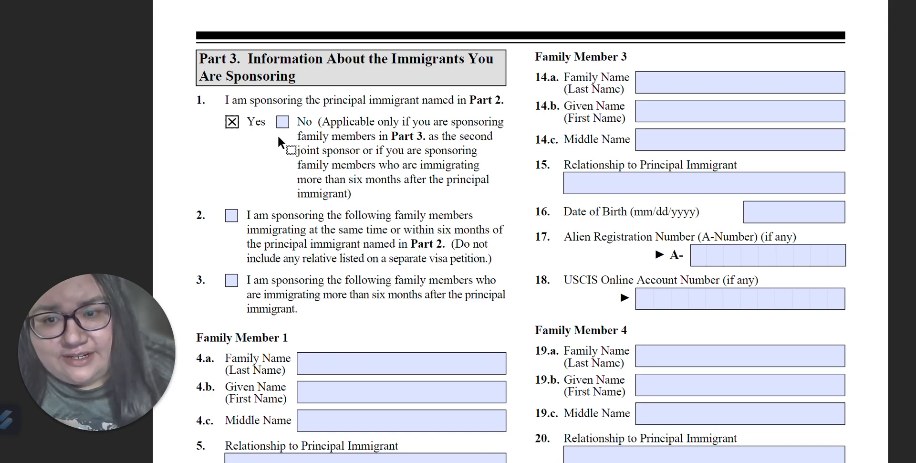
# Leave the family member sections blank and enter 1 as the total number of sponsored immigrants in Part 3, Item 29
pyautogui.scroll(-2, 278, 134)
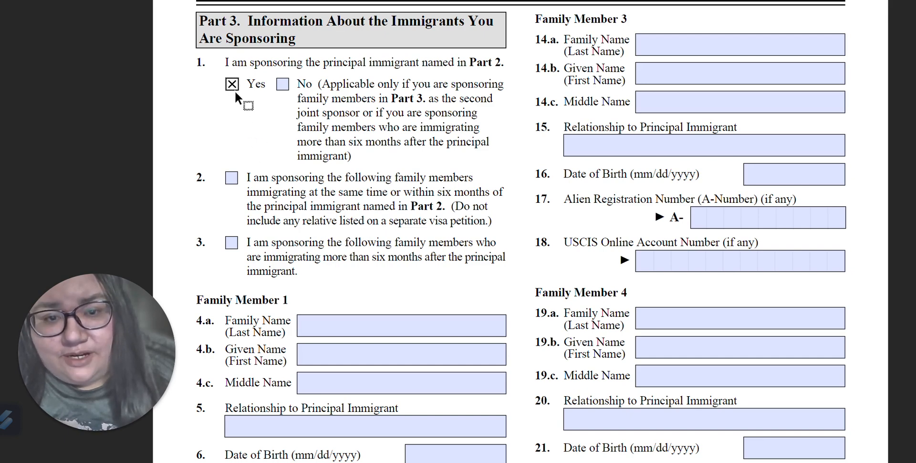
pyautogui.scroll(-2, 450, 210)
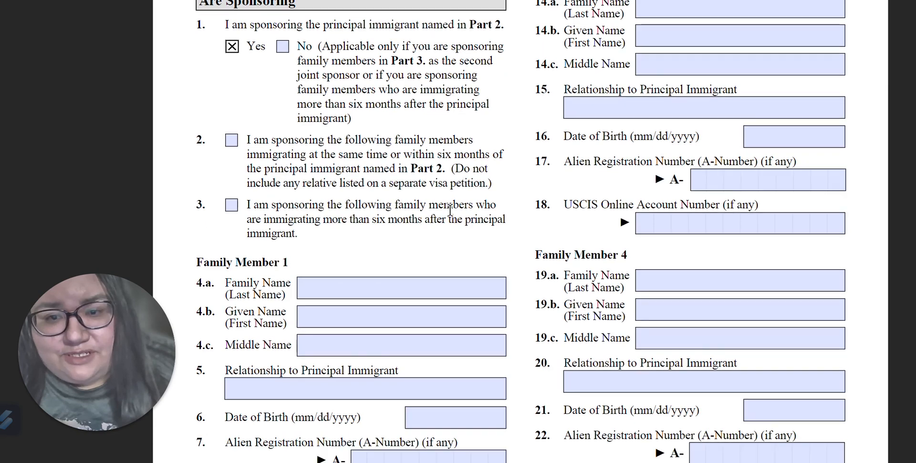
pyautogui.scroll(-10, 450, 210)
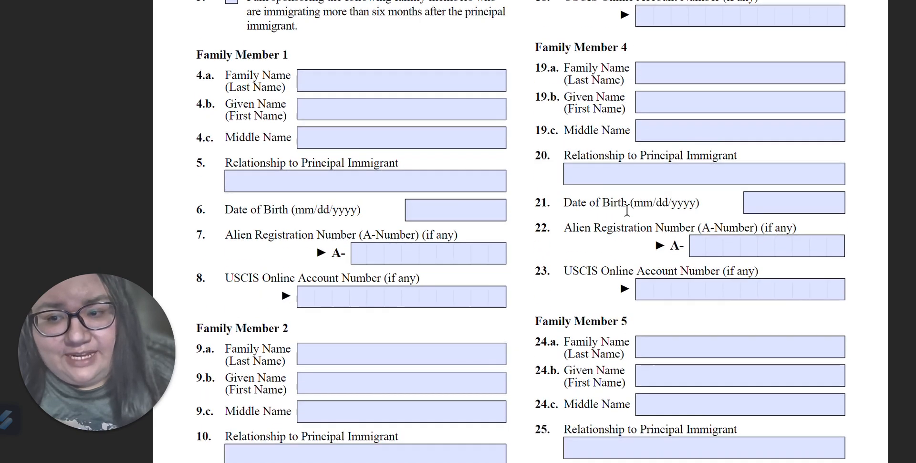
pyautogui.scroll(-1, 627, 209)
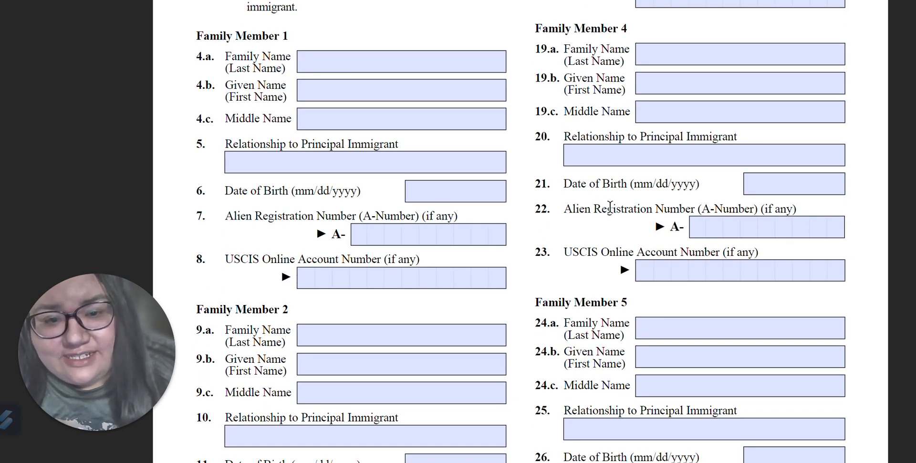
pyautogui.scroll(-9, 604, 207)
pyautogui.scroll(-3, 603, 207)
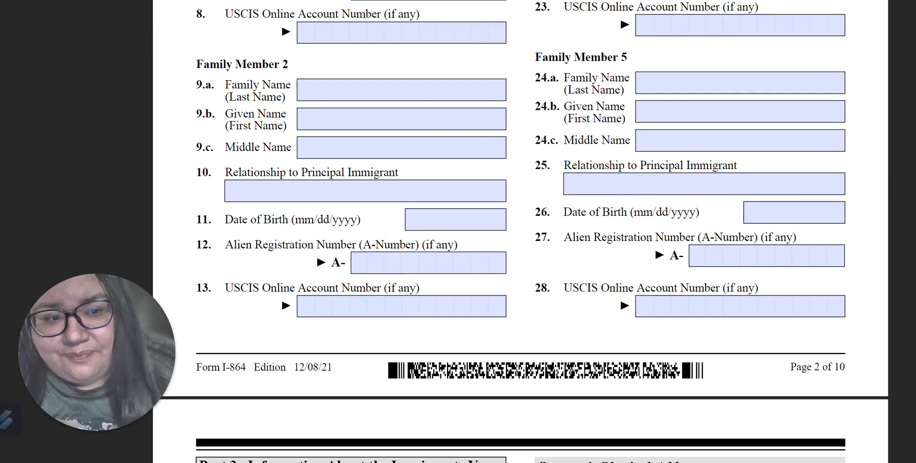
pyautogui.scroll(-6, 734, 236)
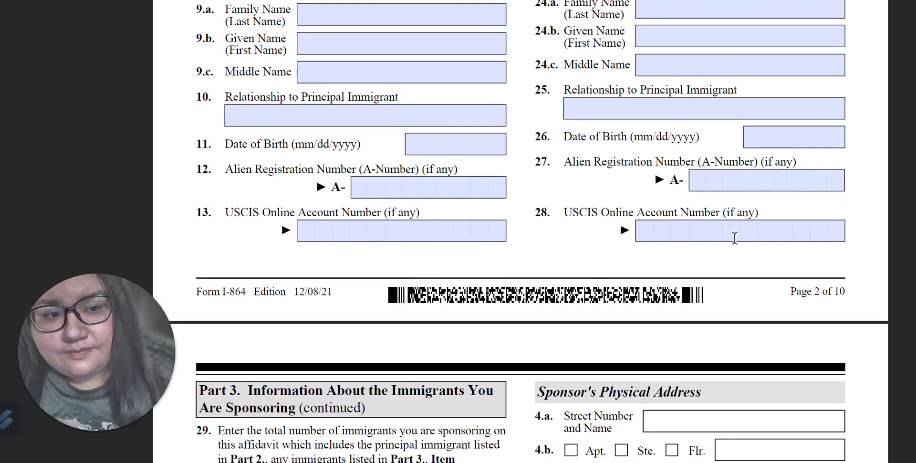
pyautogui.scroll(-9, 733, 237)
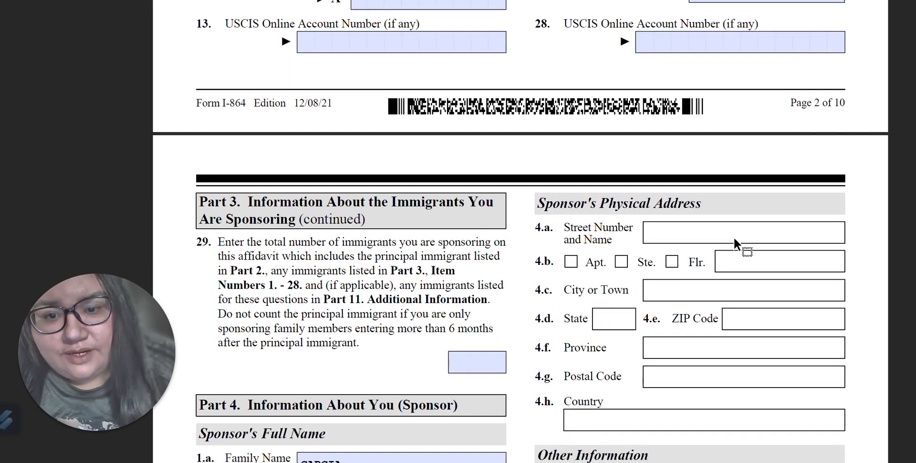
pyautogui.scroll(-7, 733, 237)
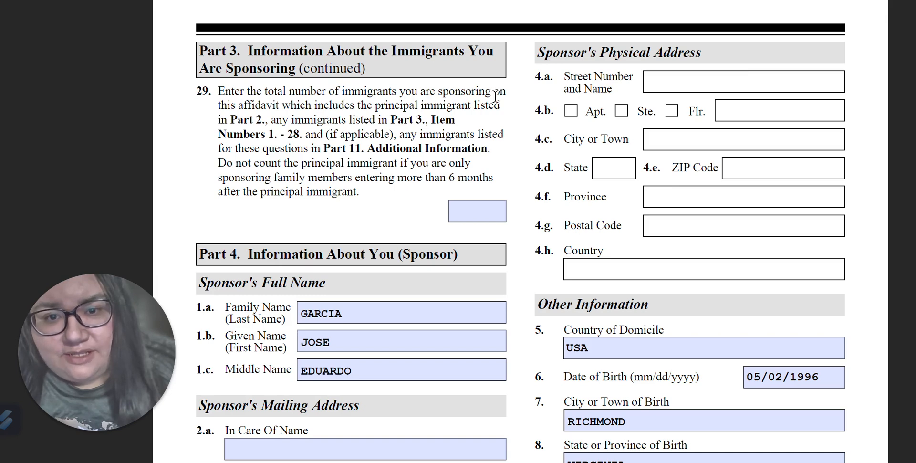
pyautogui.moveTo(218, 105); pyautogui.dragTo(281, 104)
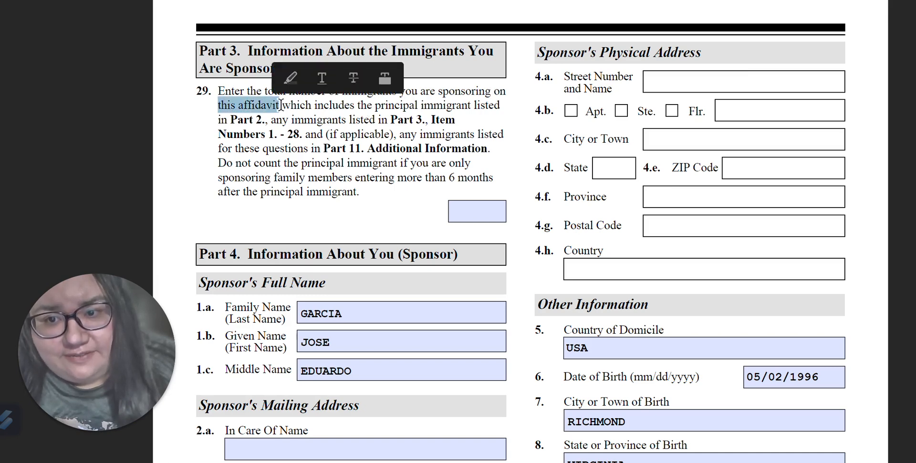
pyautogui.doubleClick(341, 133)
pyautogui.click(711, 203)
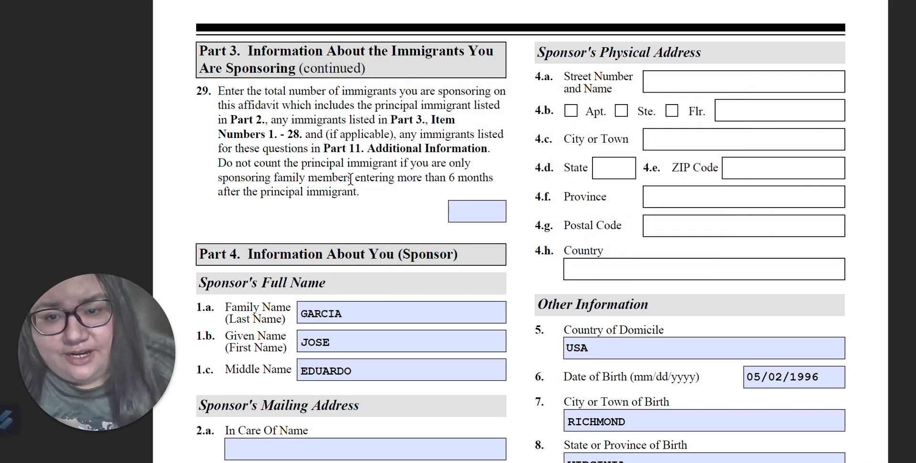
pyautogui.click(465, 210)
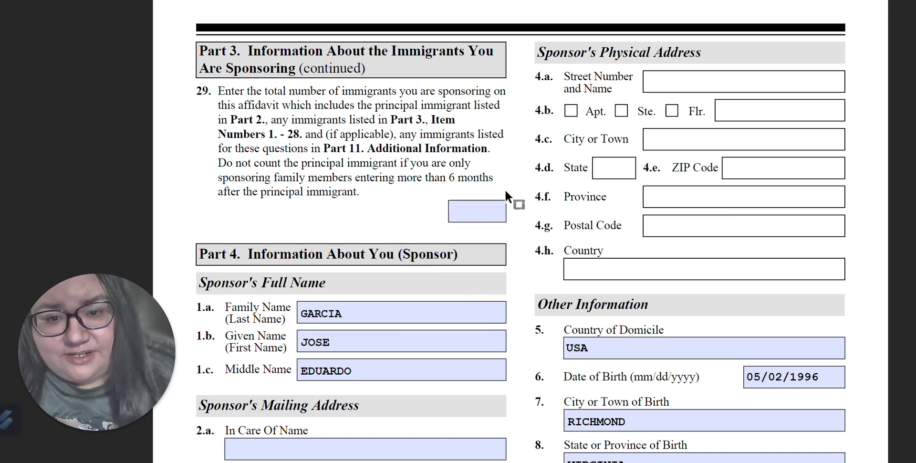
pyautogui.click(482, 212)
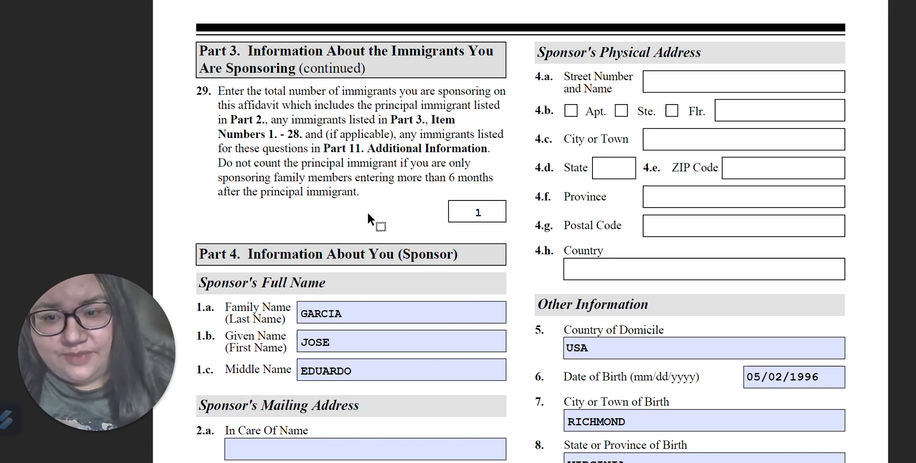
# Answer Yes to Part 4, Item 3 to state that the sponsor's mailing address is the same as the physical address
pyautogui.scroll(-1, 305, 267)
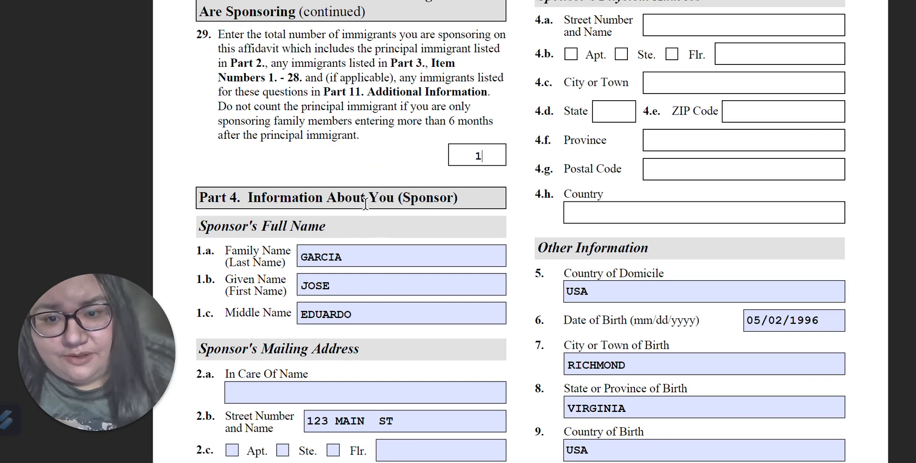
pyautogui.scroll(-3, 381, 240)
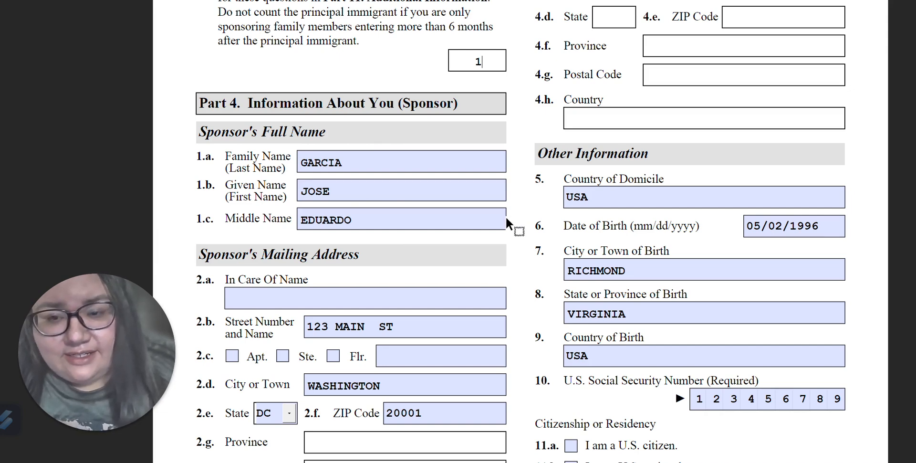
pyautogui.scroll(-2, 493, 249)
pyautogui.scroll(-2, 432, 232)
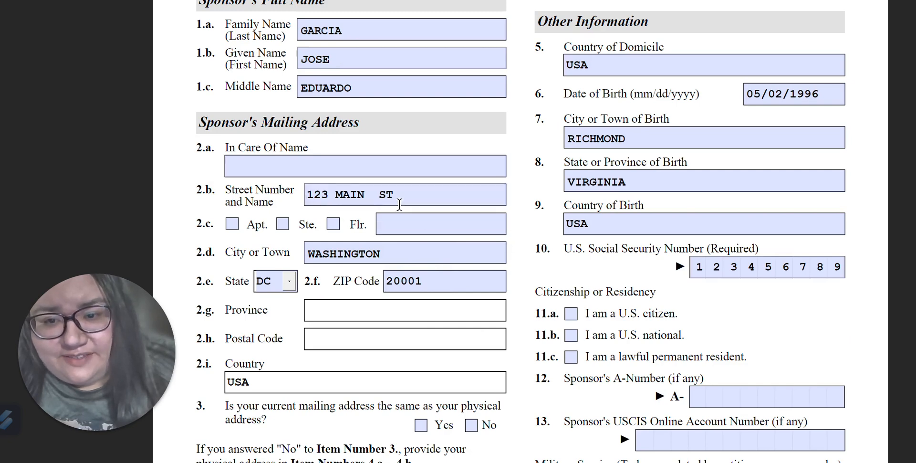
pyautogui.scroll(-3, 507, 266)
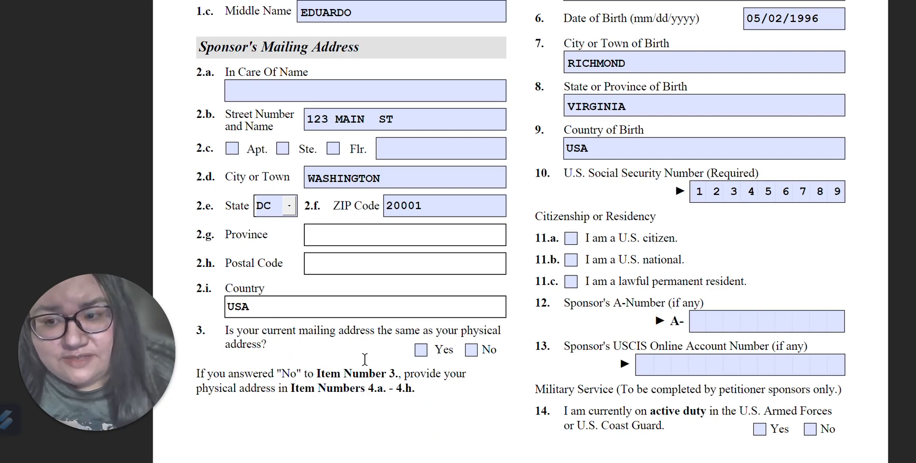
pyautogui.click(421, 349)
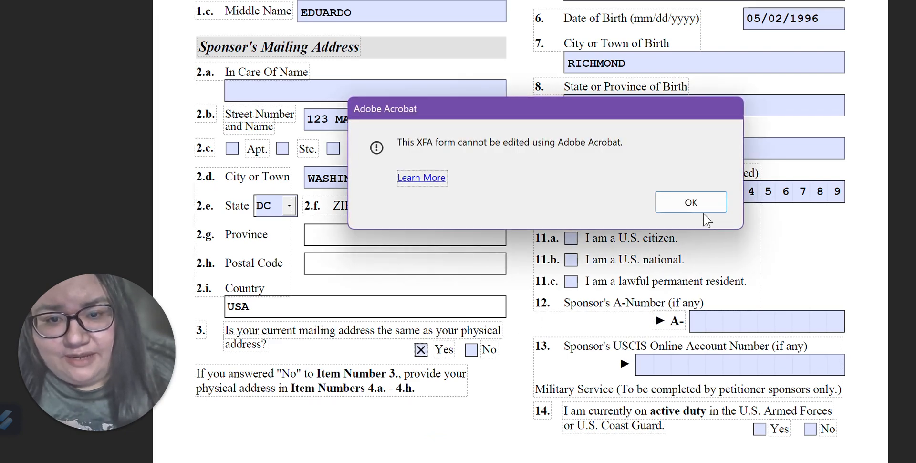
pyautogui.click(687, 210)
# Review the sponsor's physical address section and Part 4, Items 5 to 10, covering domicile, date and place of birth, and Social Security number
pyautogui.scroll(2, 635, 233)
pyautogui.scroll(6, 634, 235)
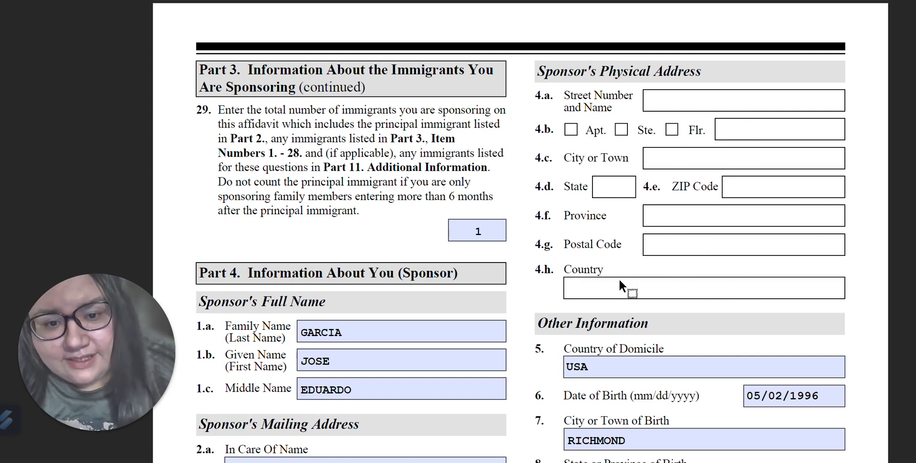
pyautogui.scroll(-1, 648, 276)
pyautogui.scroll(-5, 647, 273)
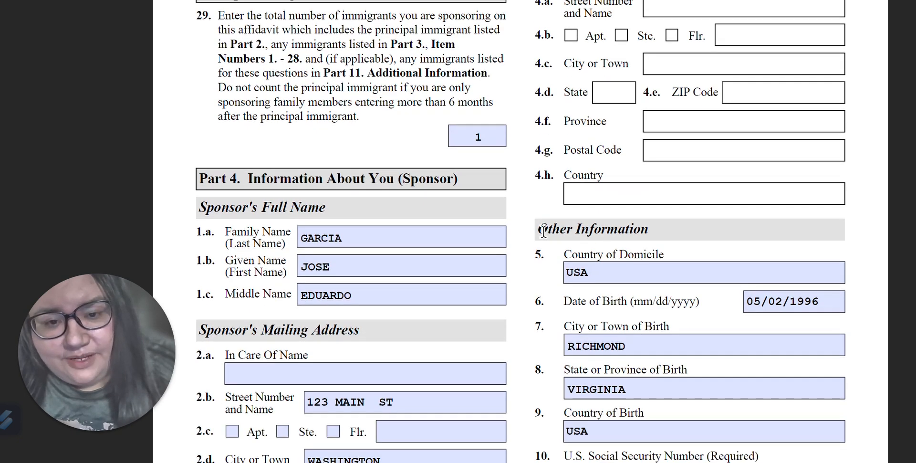
pyautogui.scroll(-1, 547, 232)
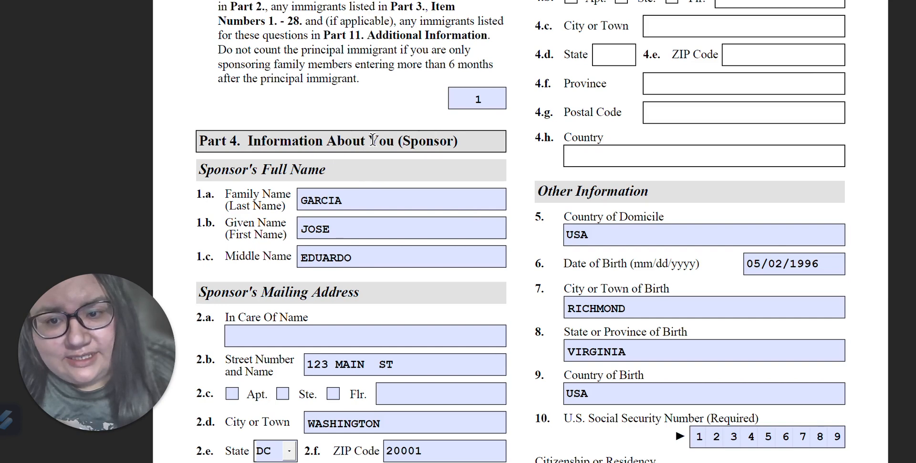
pyautogui.click(595, 233)
pyautogui.scroll(-4, 553, 234)
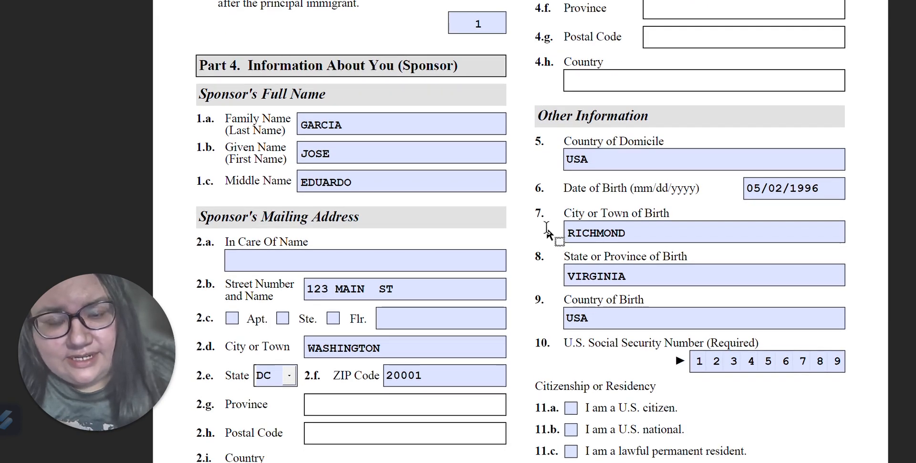
pyautogui.click(580, 165)
pyautogui.scroll(-1, 555, 162)
pyautogui.scroll(-1, 557, 162)
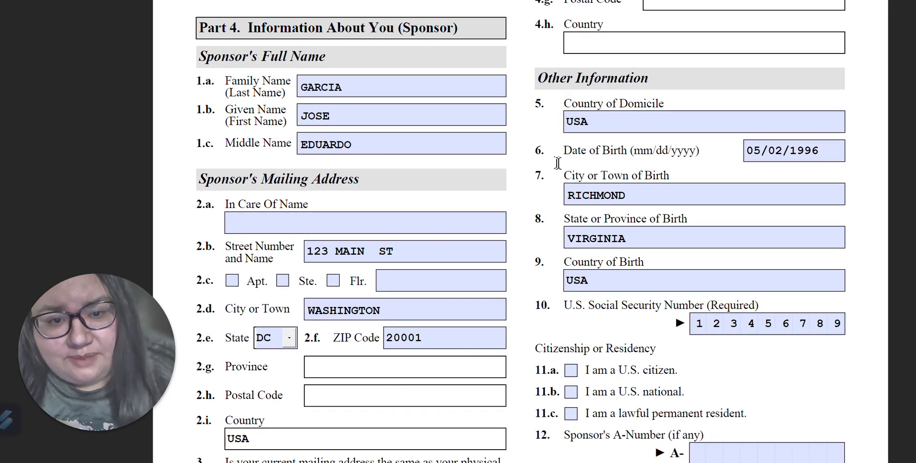
pyautogui.click(578, 118)
pyautogui.click(559, 134)
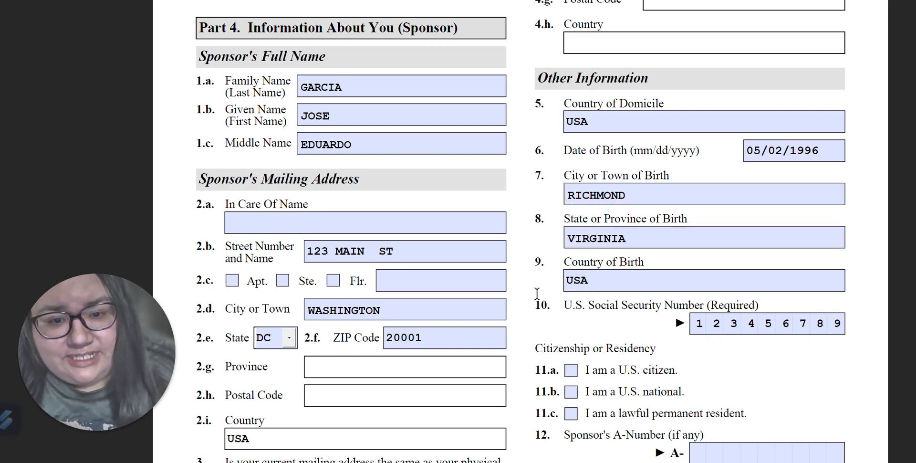
pyautogui.scroll(-1, 548, 258)
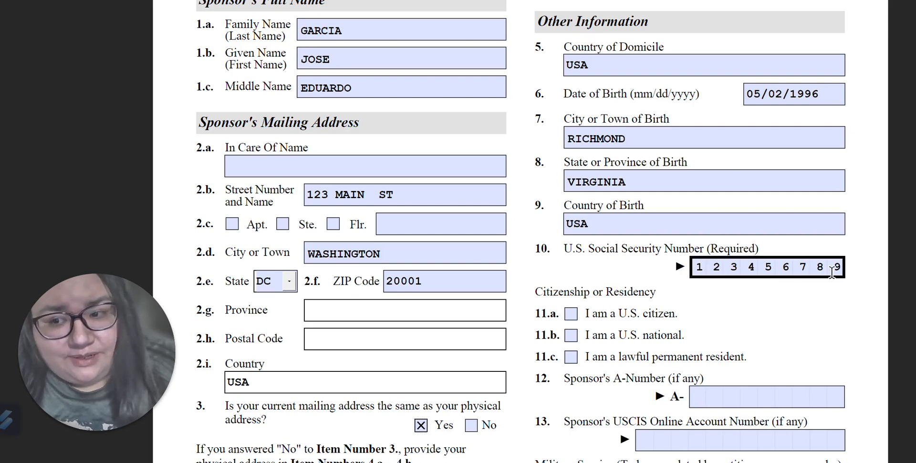
# Mark Part 4, Item 11.a to declare the sponsor a U.S. citizen, leaving the A-Number and USCIS Online Account Number blank
pyautogui.scroll(-1, 663, 287)
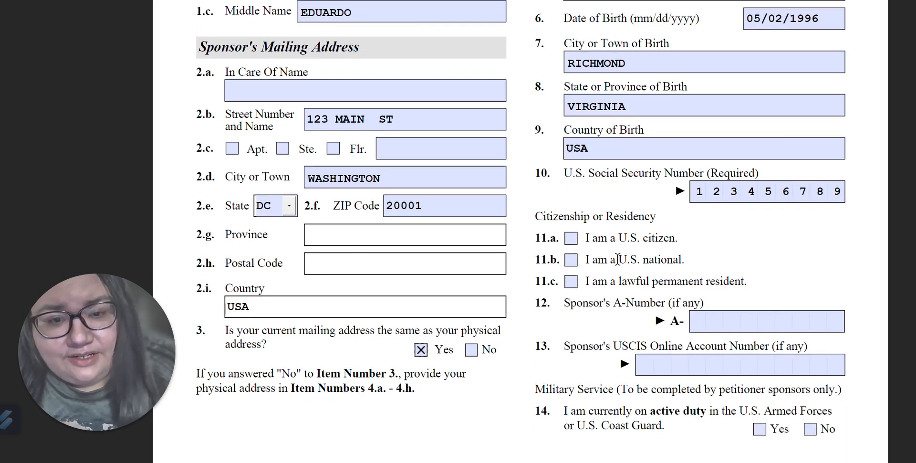
pyautogui.click(571, 239)
pyautogui.scroll(-1, 724, 245)
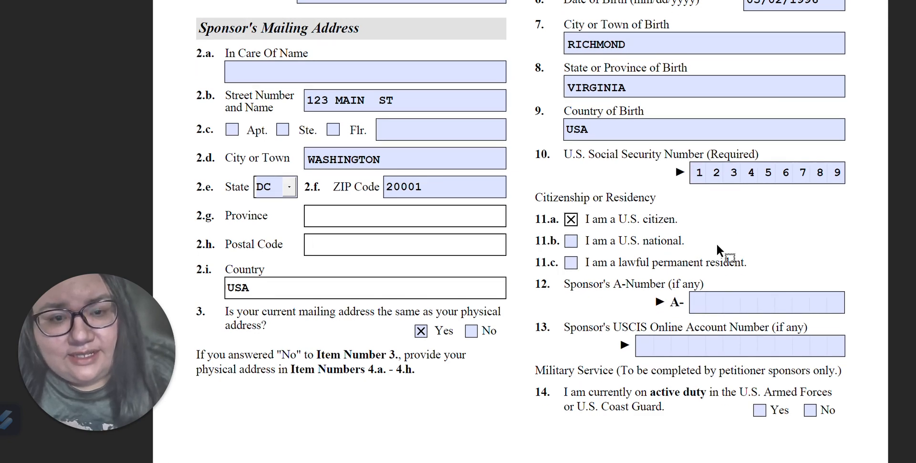
pyautogui.scroll(-1, 668, 219)
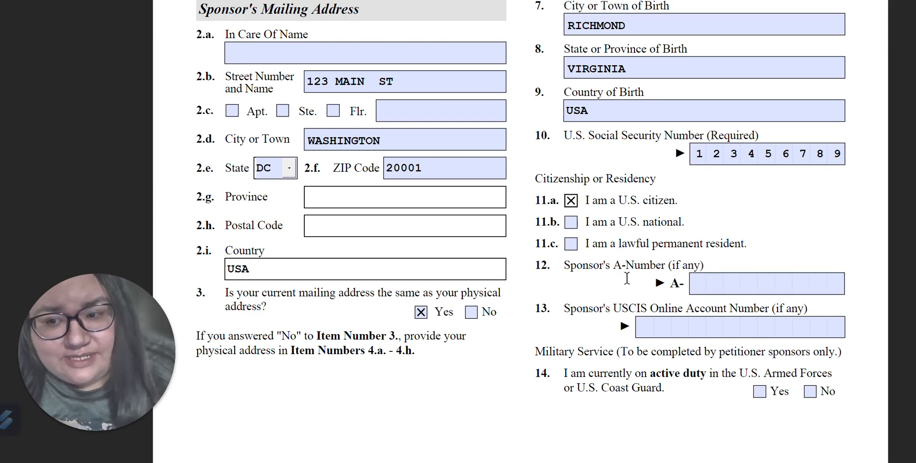
pyautogui.click(692, 286)
pyautogui.click(638, 320)
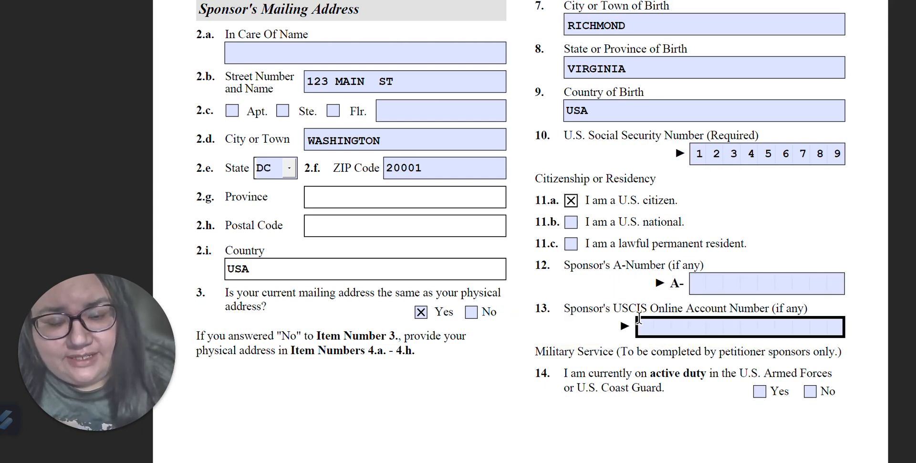
# Answer No to Part 4, Item 14 about active duty in the U.S. Armed Forces or Coast Guard
pyautogui.scroll(-3, 620, 315)
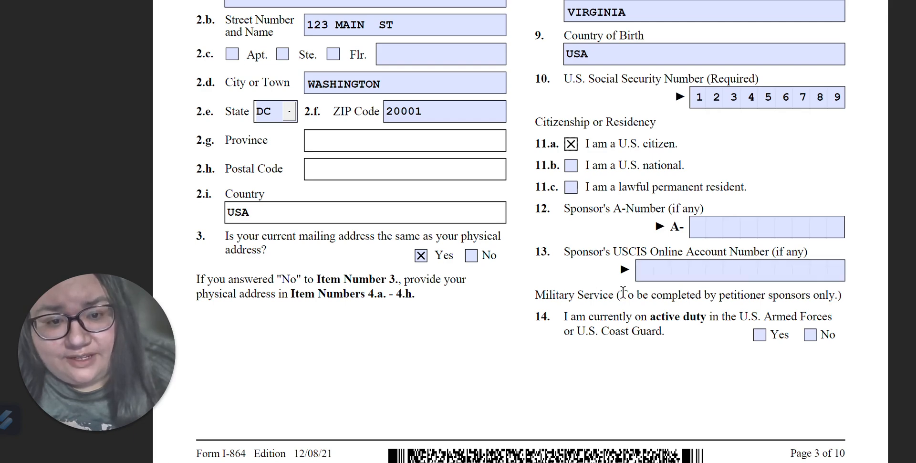
pyautogui.scroll(-2, 613, 321)
pyautogui.scroll(-1, 596, 315)
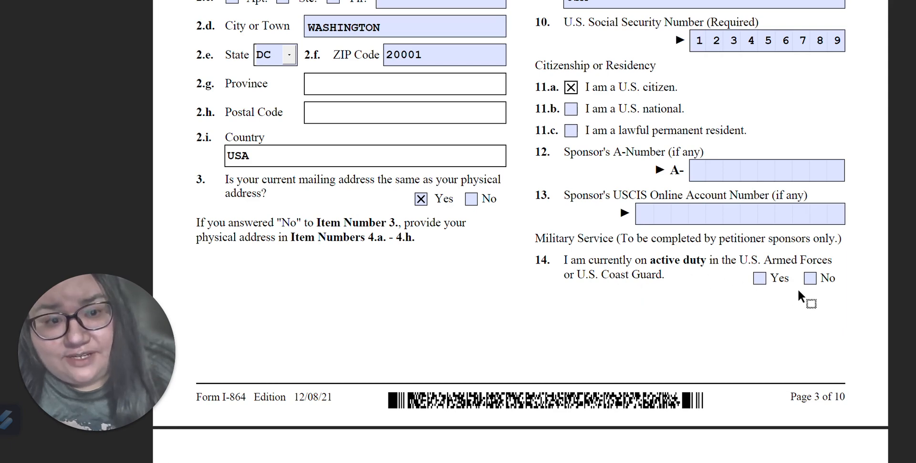
pyautogui.click(810, 277)
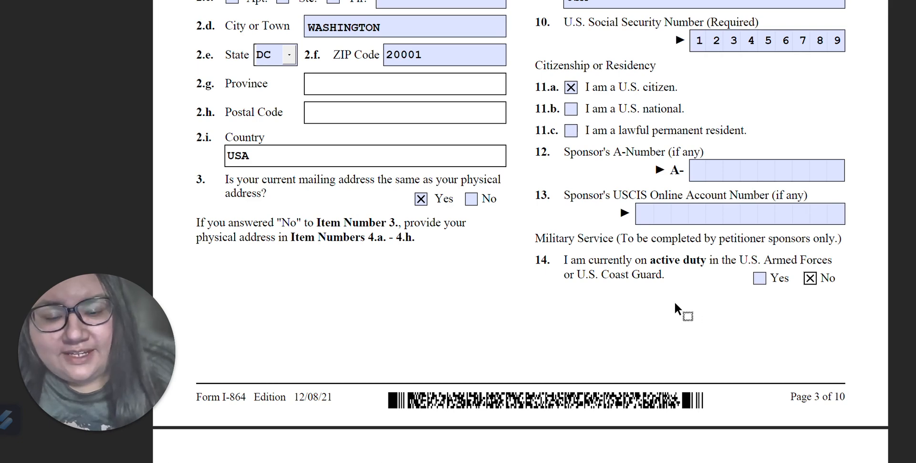
# Examine the sponsor's household size section in Part 5 on page 4
pyautogui.scroll(-2, 757, 295)
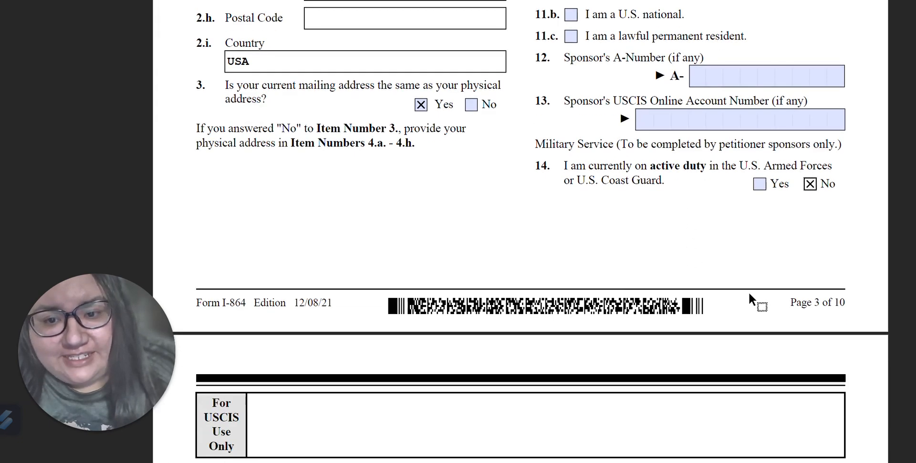
pyautogui.scroll(-4, 749, 294)
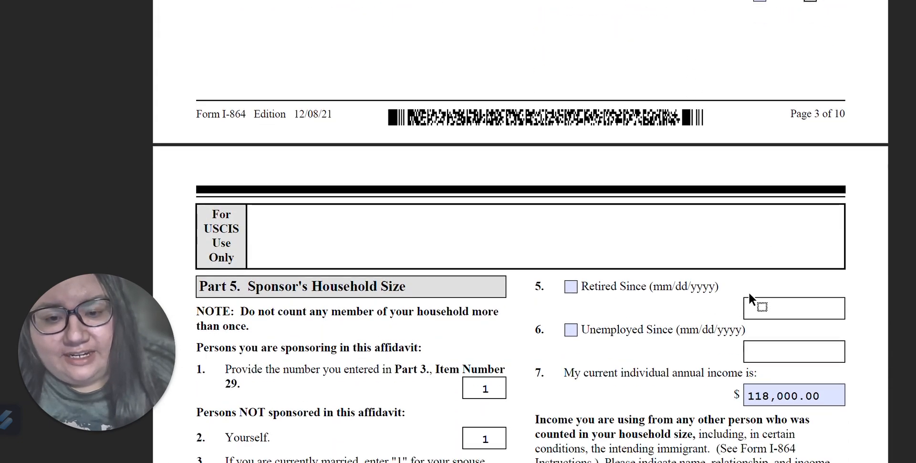
pyautogui.scroll(-2, 747, 291)
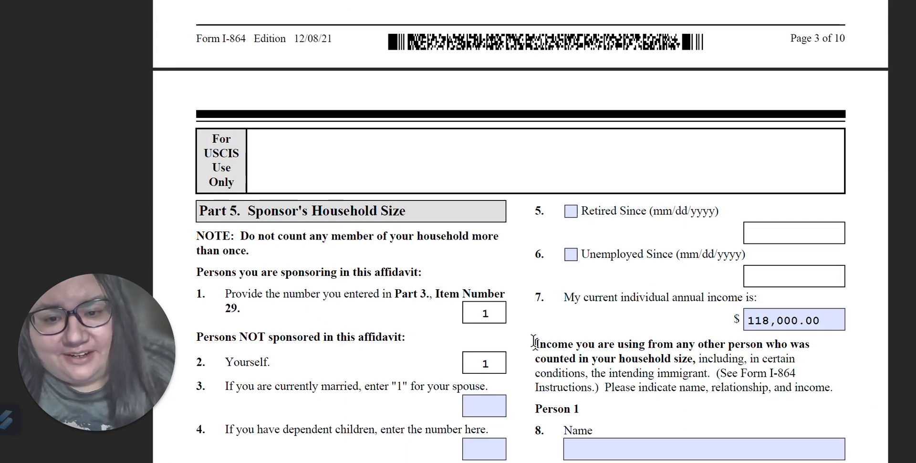
pyautogui.scroll(-2, 529, 334)
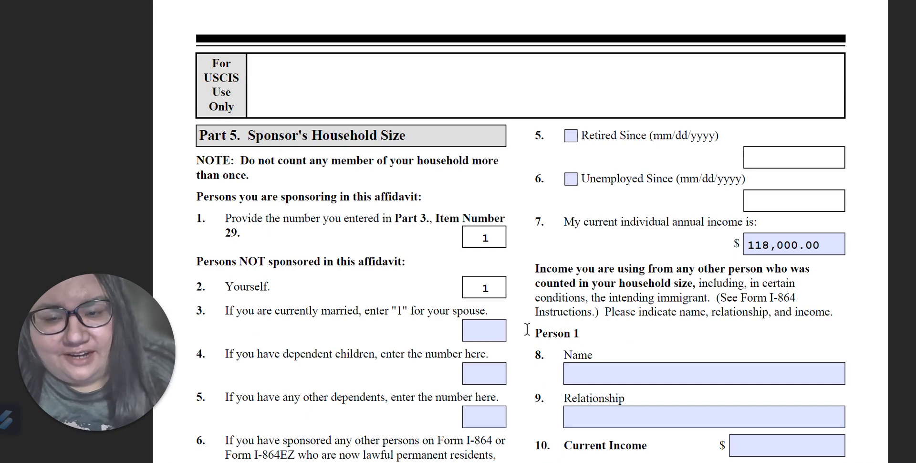
pyautogui.scroll(-2, 526, 329)
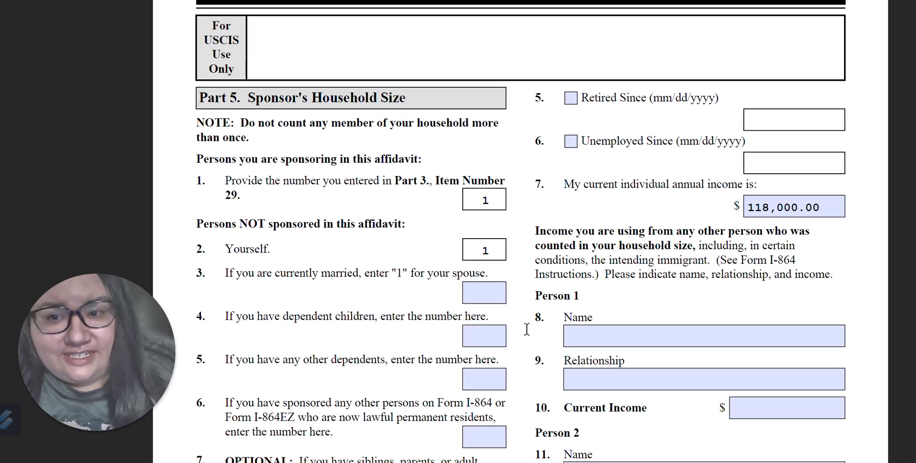
pyautogui.scroll(-1, 527, 329)
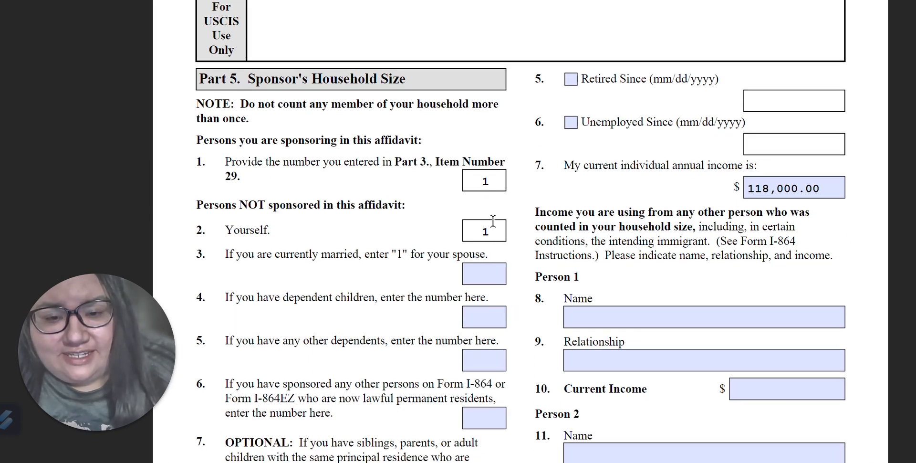
pyautogui.scroll(-2, 518, 318)
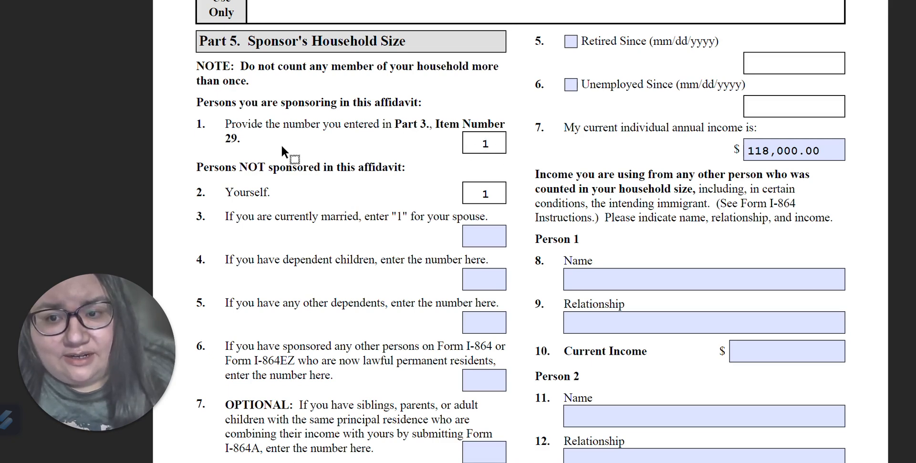
# Compare Part 5, Item 1 with the number of sponsored immigrants entered in Part 3, Item 29
pyautogui.doubleClick(483, 144)
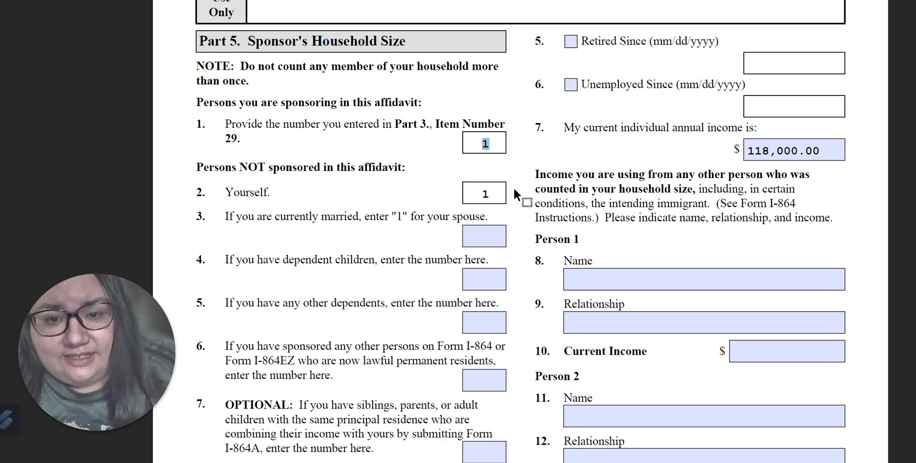
pyautogui.scroll(4, 525, 183)
pyautogui.scroll(10, 525, 185)
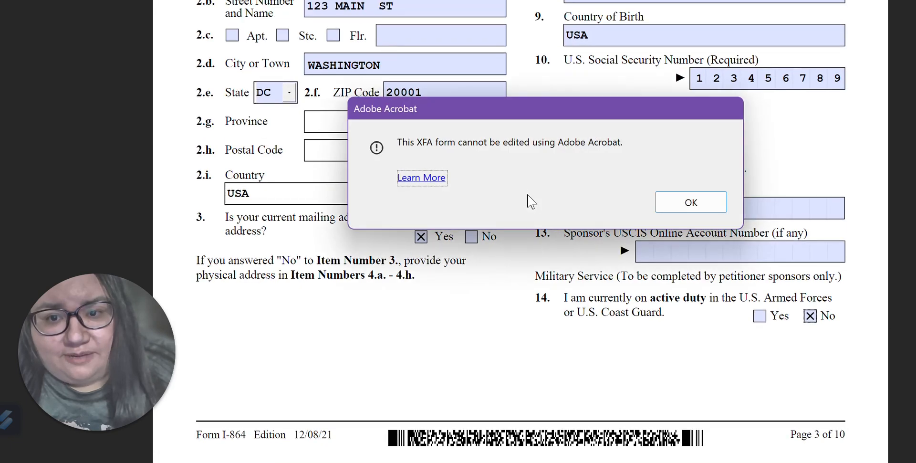
pyautogui.click(665, 201)
pyautogui.scroll(3, 533, 201)
pyautogui.scroll(3, 531, 201)
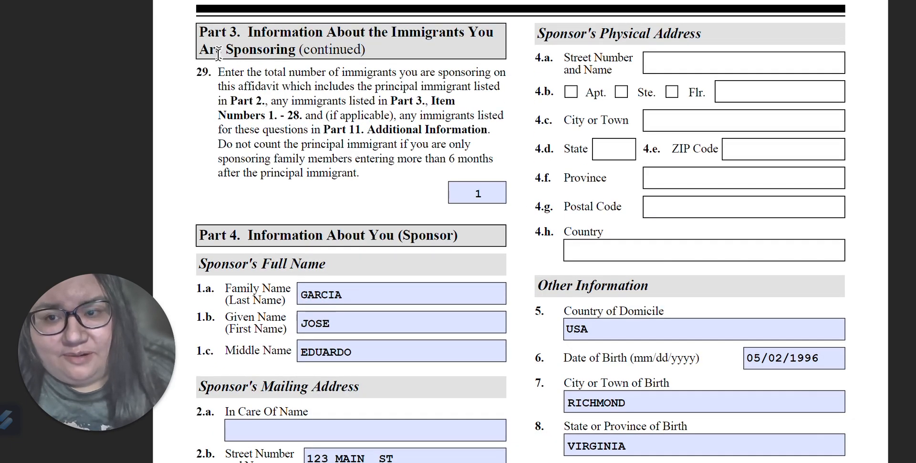
pyautogui.click(480, 193)
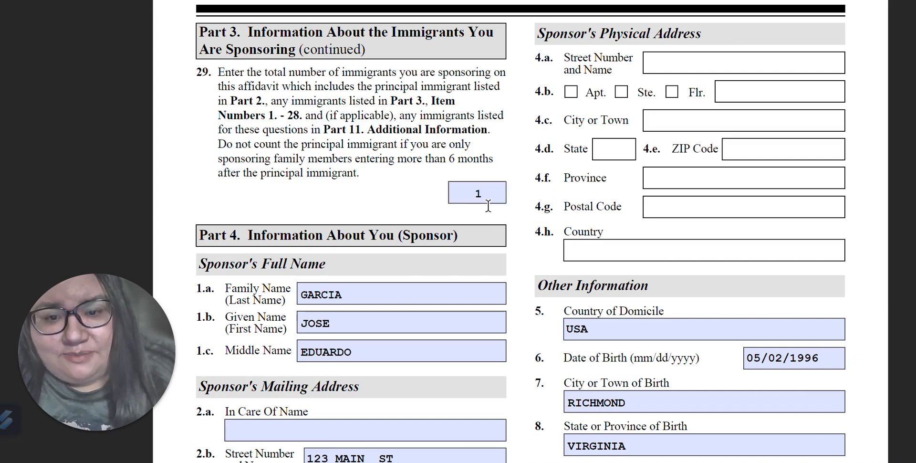
# Review Part 5, Items 1 to 3 against the sponsored immigrant count, leaving the spouse entry in Item 3 blank
pyautogui.scroll(-5, 524, 210)
pyautogui.scroll(-14, 525, 210)
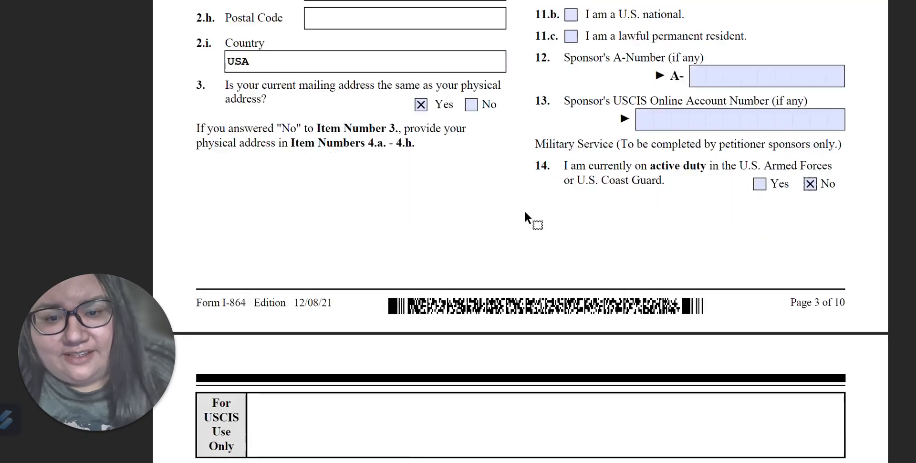
pyautogui.scroll(-1, 523, 210)
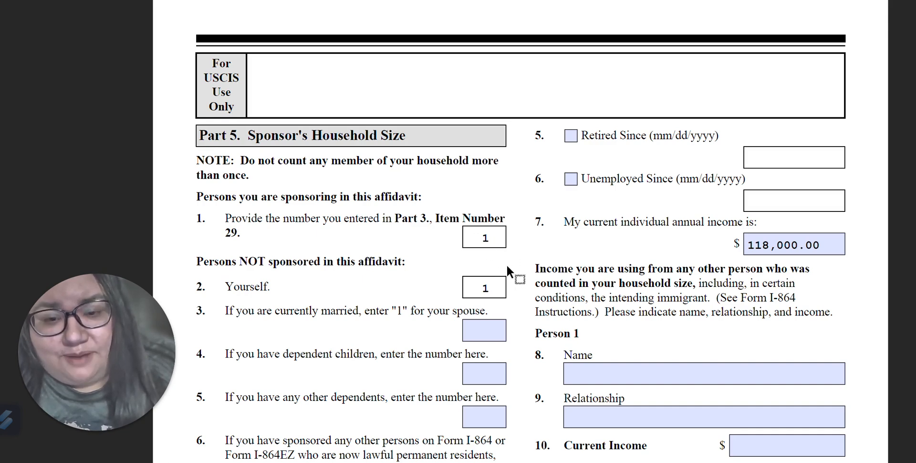
pyautogui.scroll(-3, 500, 277)
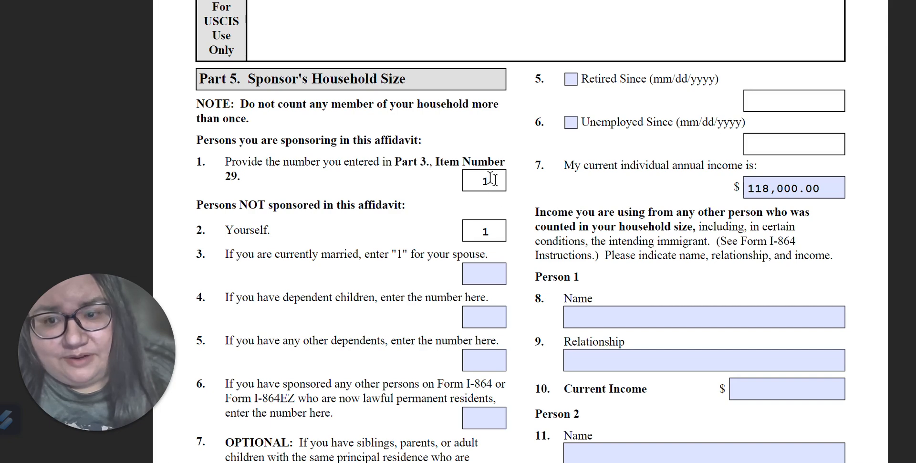
pyautogui.scroll(-1, 518, 206)
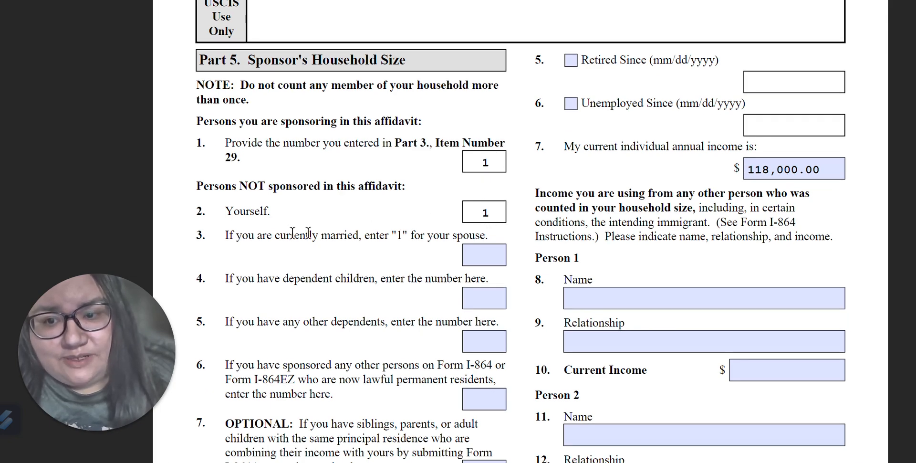
pyautogui.scroll(-2, 472, 222)
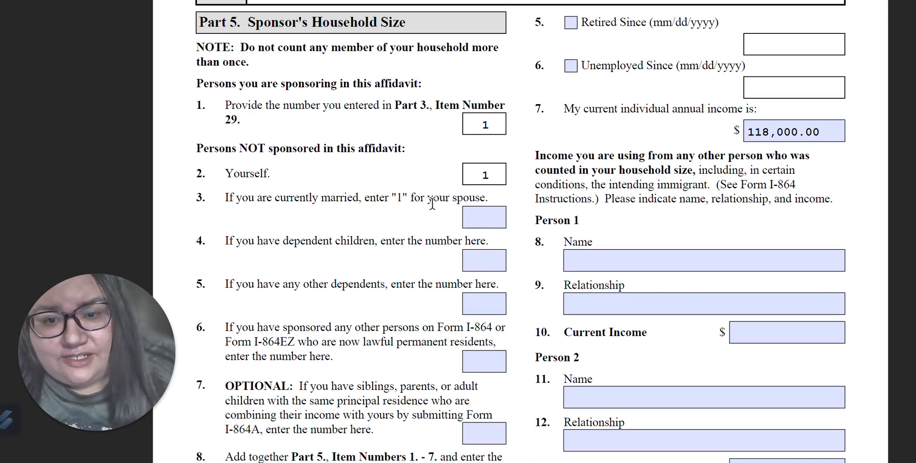
pyautogui.click(496, 217)
pyautogui.click(486, 218)
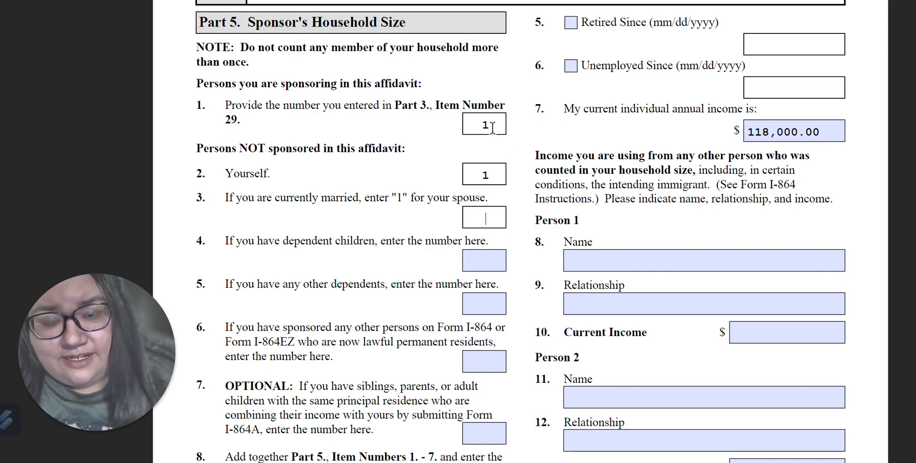
pyautogui.moveTo(491, 127); pyautogui.dragTo(476, 127)
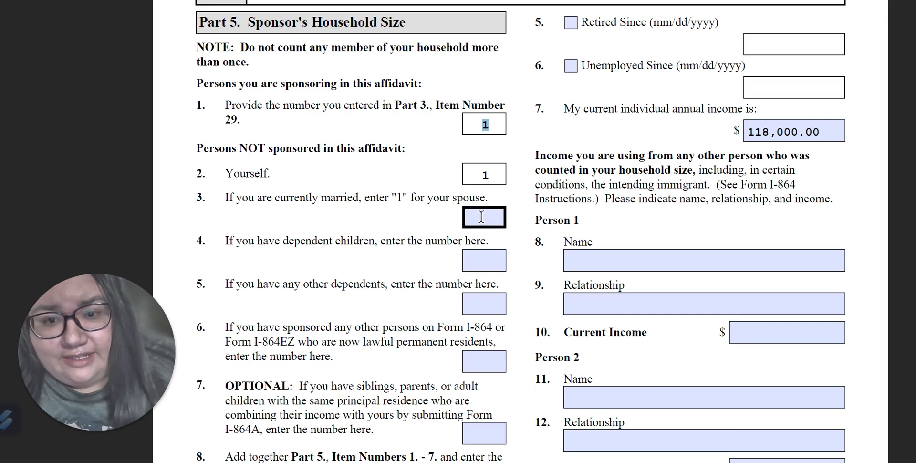
# Enter 2 as the number of dependent children in Part 5, Item 4
pyautogui.scroll(-1, 524, 195)
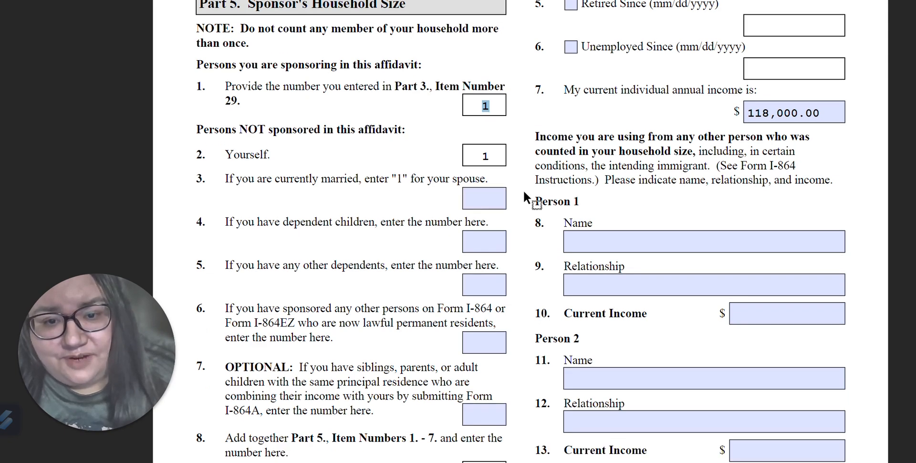
pyautogui.scroll(-2, 523, 191)
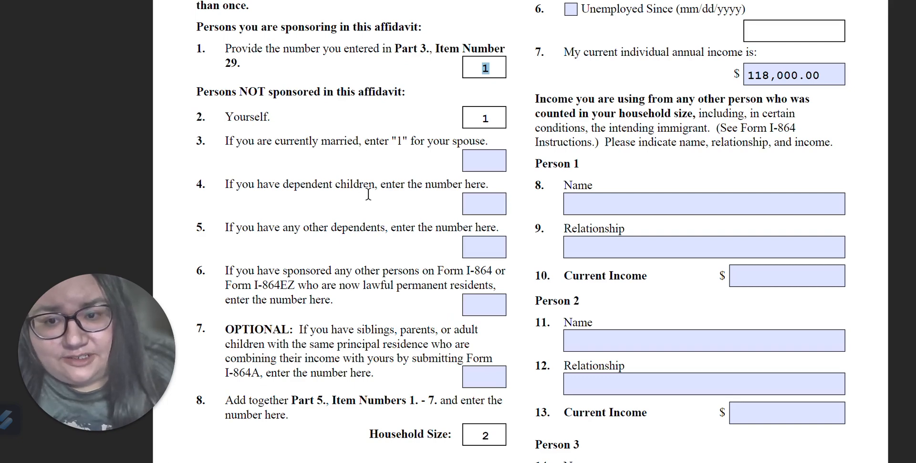
pyautogui.click(485, 204)
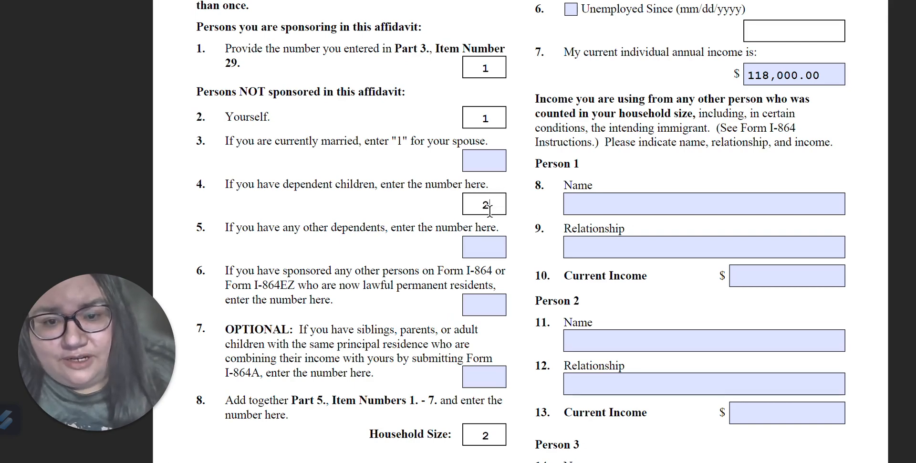
pyautogui.click(523, 209)
pyautogui.click(695, 207)
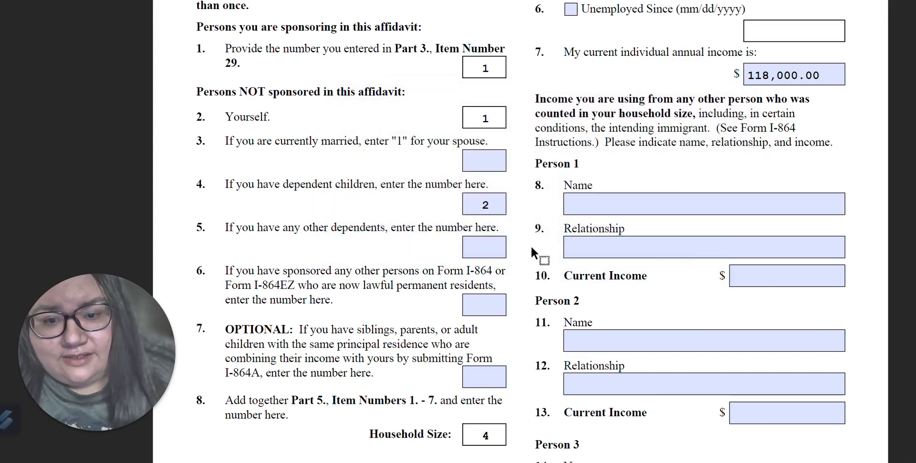
# Enter 1 as the number of other dependents in Part 5, Item 5, and dismiss the form-editing alert
pyautogui.scroll(-1, 499, 187)
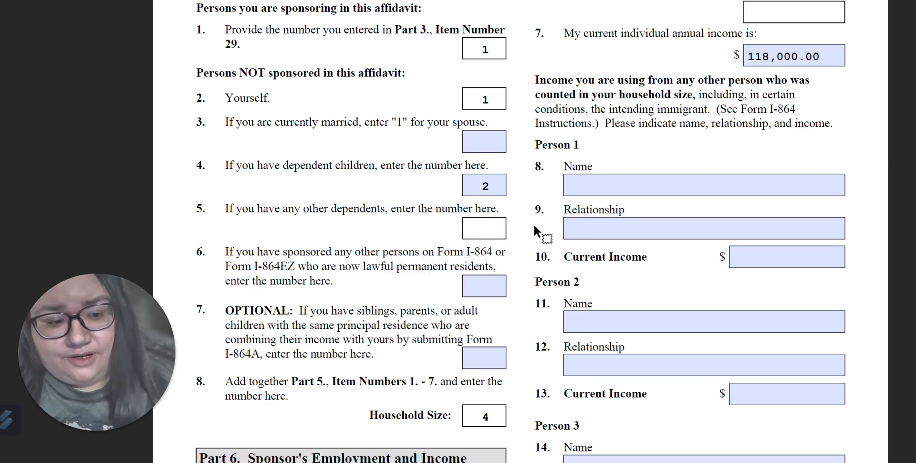
pyautogui.write('1')
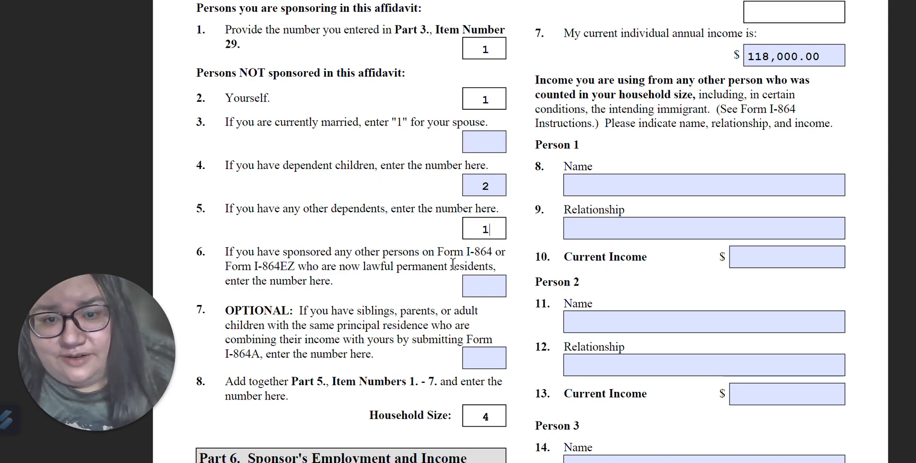
pyautogui.click(501, 256)
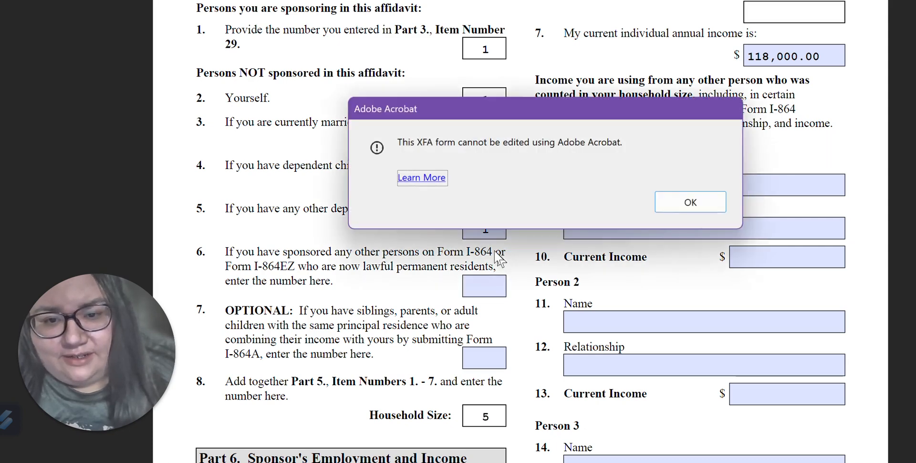
pyautogui.click(690, 202)
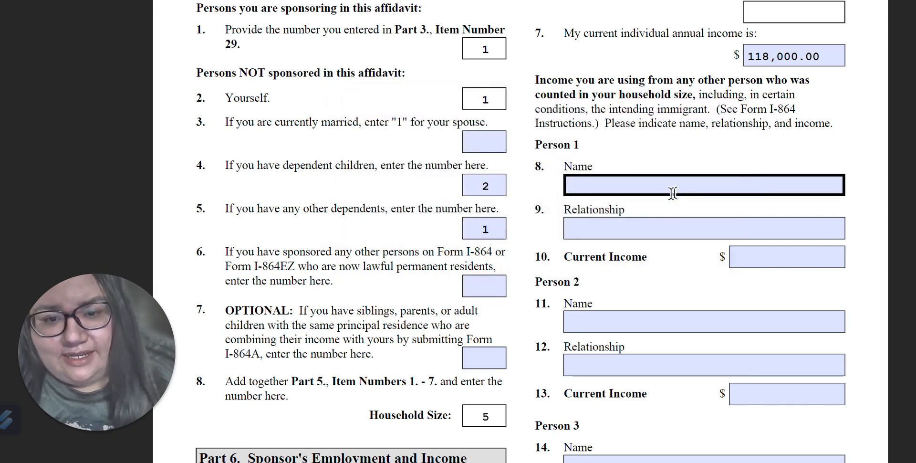
# Check the entries in Part 5, Items 1, 2, 4 and 5 that count toward the household size
pyautogui.click(491, 50)
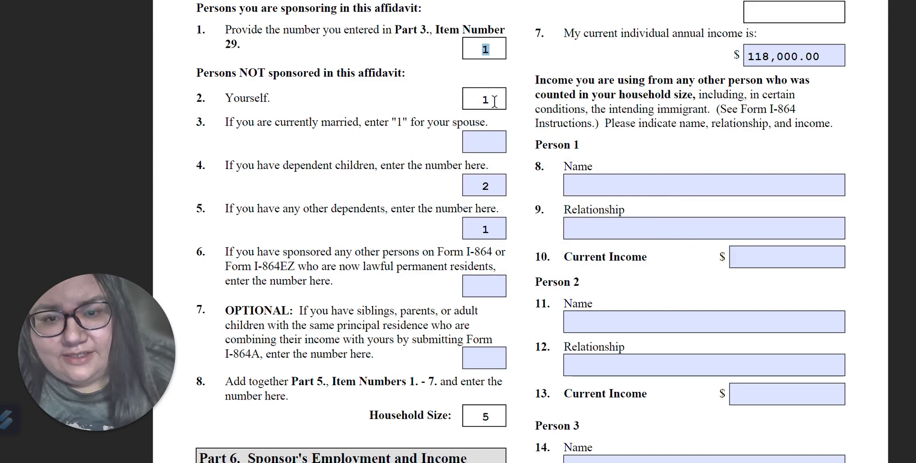
pyautogui.click(477, 101)
pyautogui.click(496, 187)
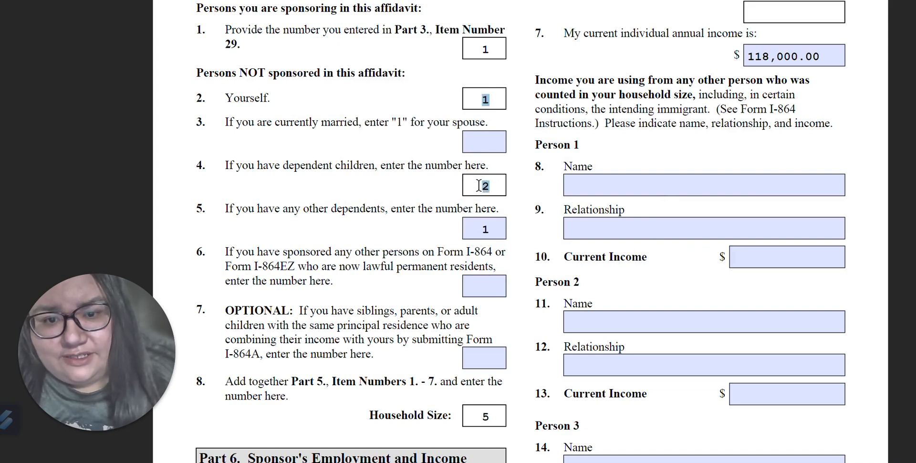
pyautogui.click(489, 234)
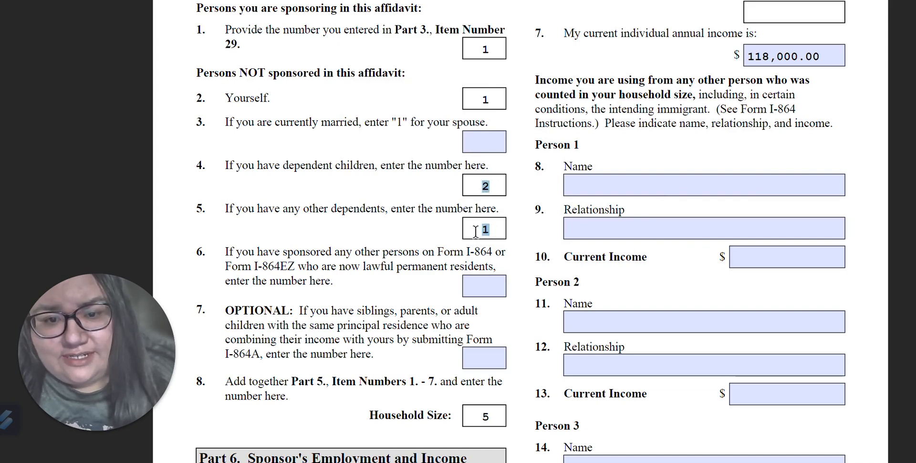
pyautogui.click(666, 206)
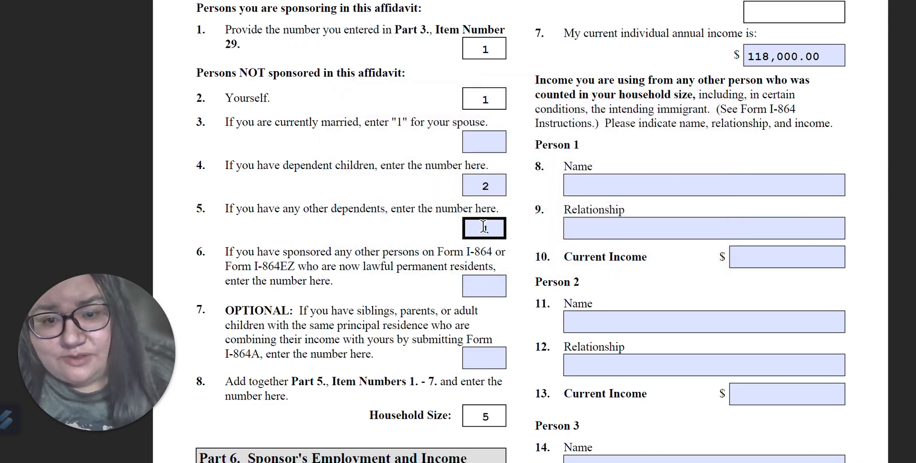
# Examine Part 5, Item 6 about previously sponsored persons who are now lawful permanent residents, leaving it blank
pyautogui.scroll(-2, 528, 310)
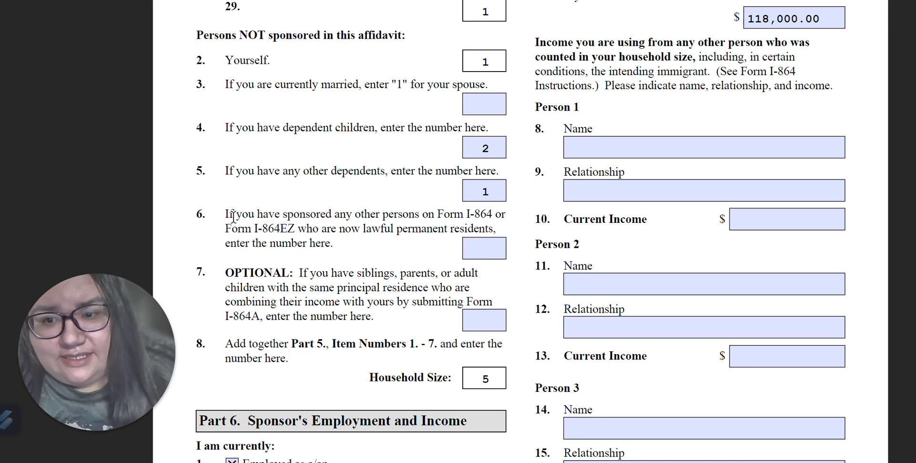
pyautogui.click(485, 249)
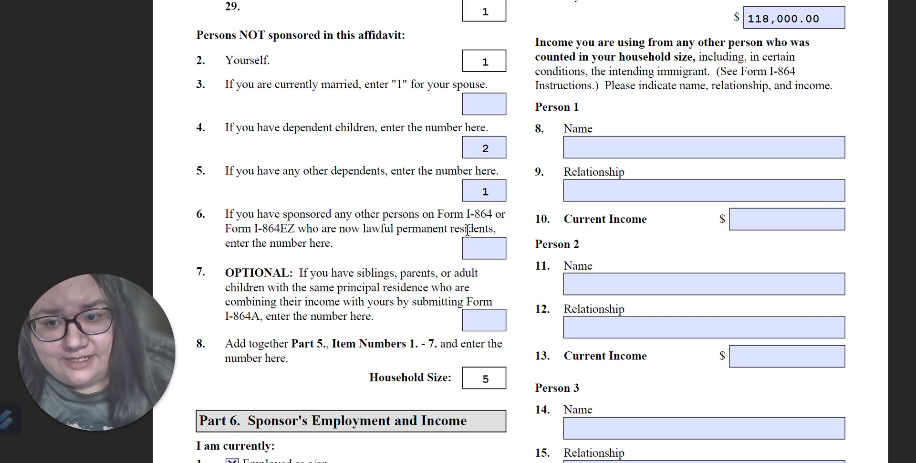
pyautogui.click(474, 249)
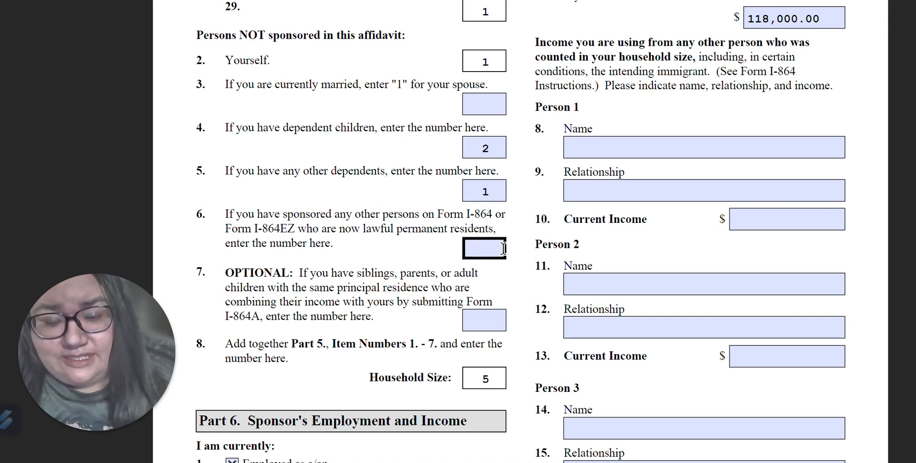
pyautogui.click(519, 246)
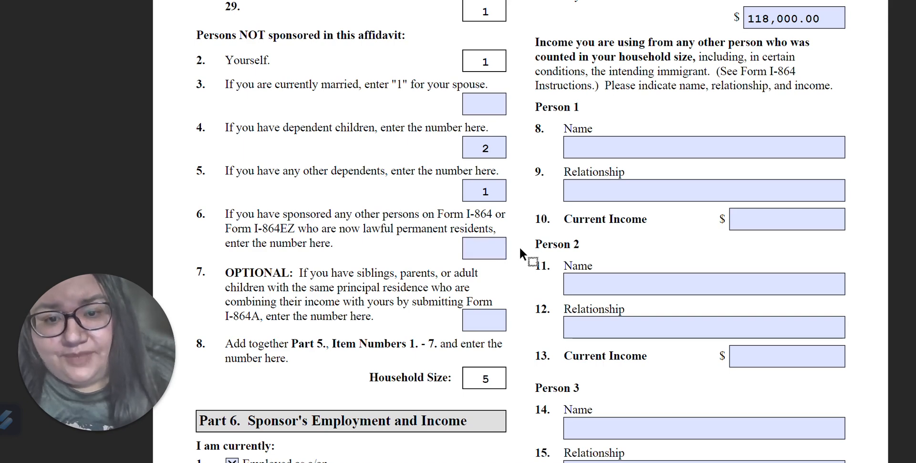
pyautogui.click(488, 255)
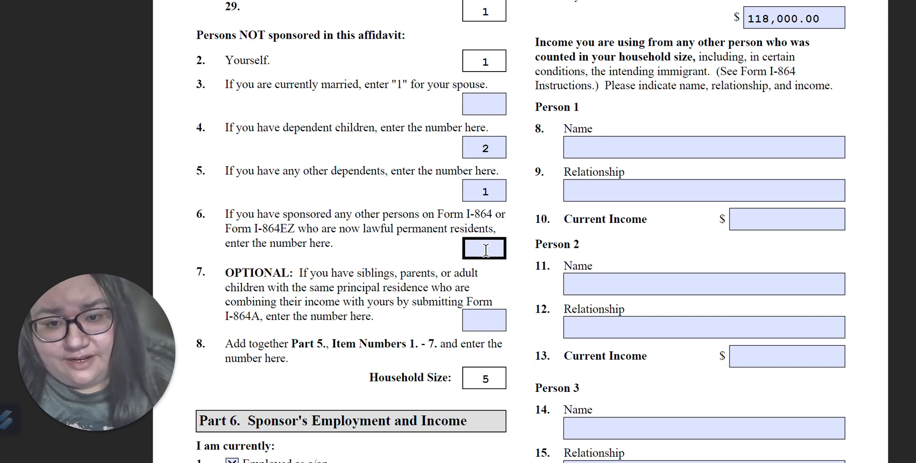
# Examine optional Part 5, Item 7 about relatives combining income through Form I-864A, leaving it blank
pyautogui.scroll(-2, 504, 280)
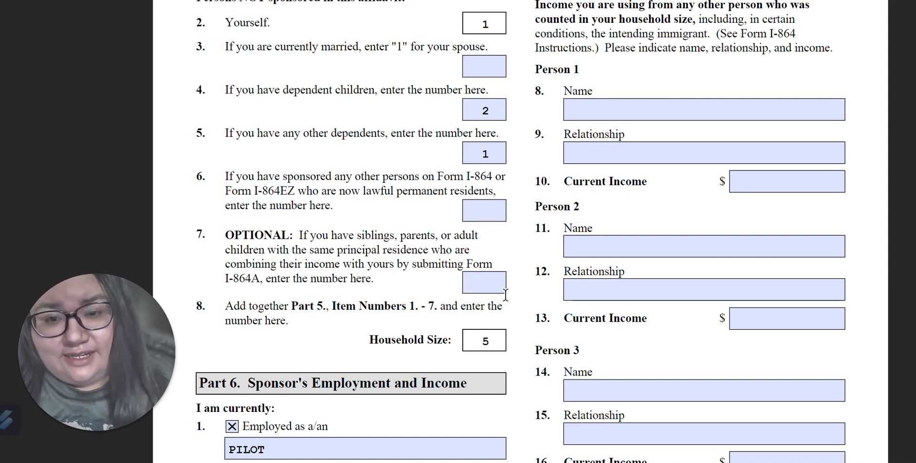
pyautogui.click(484, 283)
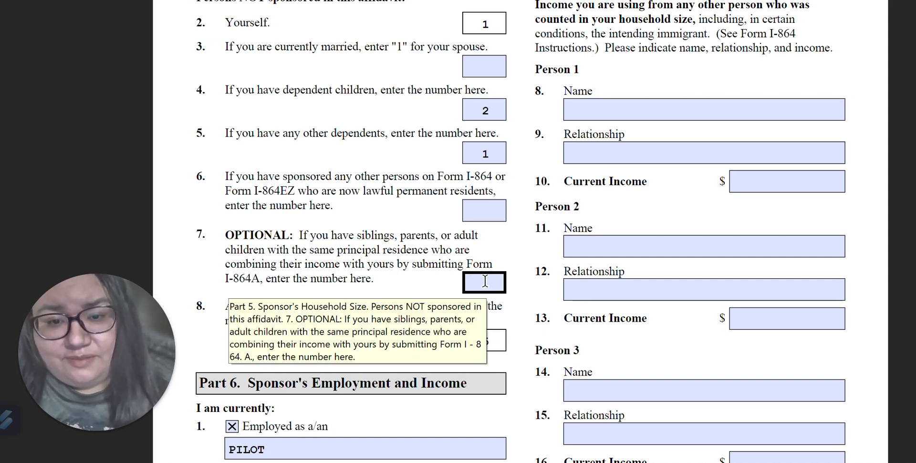
pyautogui.click(510, 287)
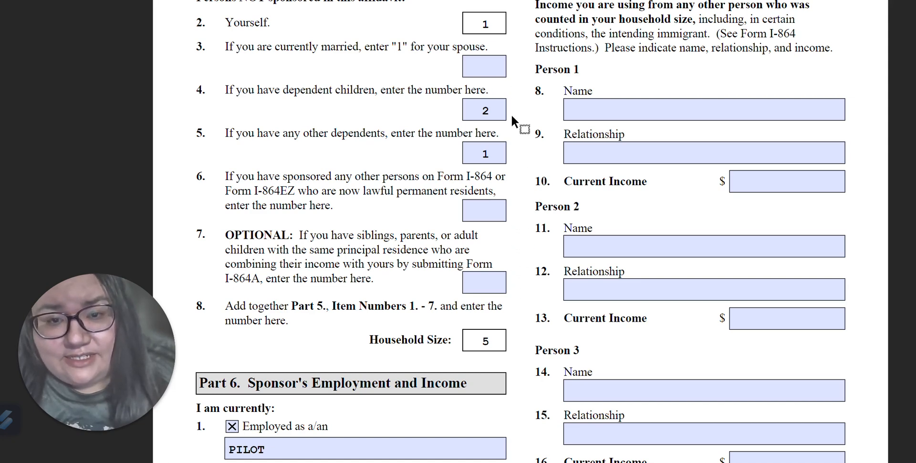
pyautogui.click(502, 157)
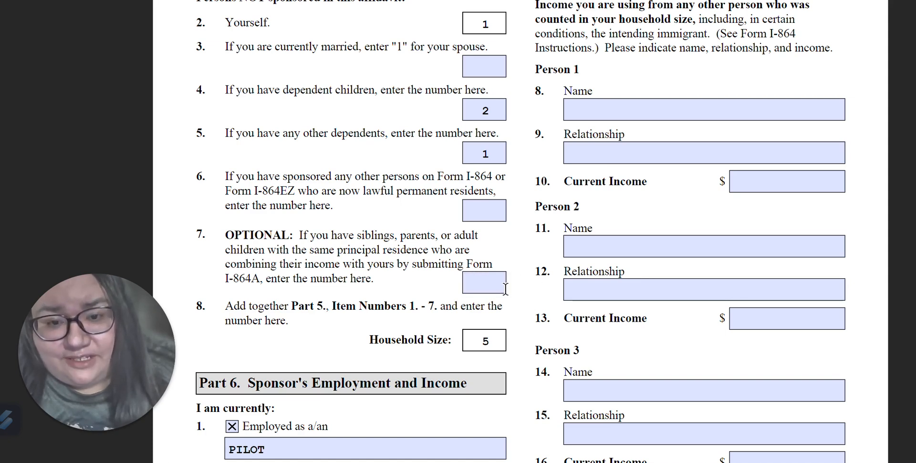
pyautogui.click(484, 284)
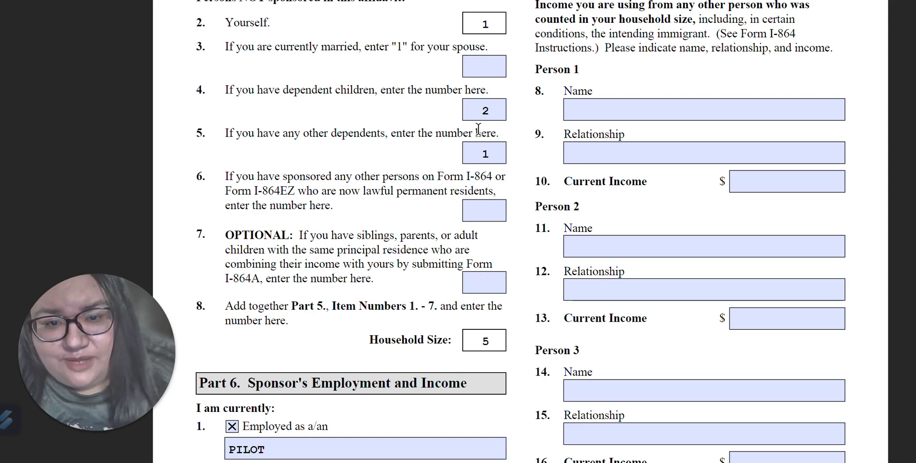
# Review the sponsor's occupation and employer entries in Part 6, Items 1 to 3, leaving Employer 2 blank
pyautogui.scroll(-3, 520, 336)
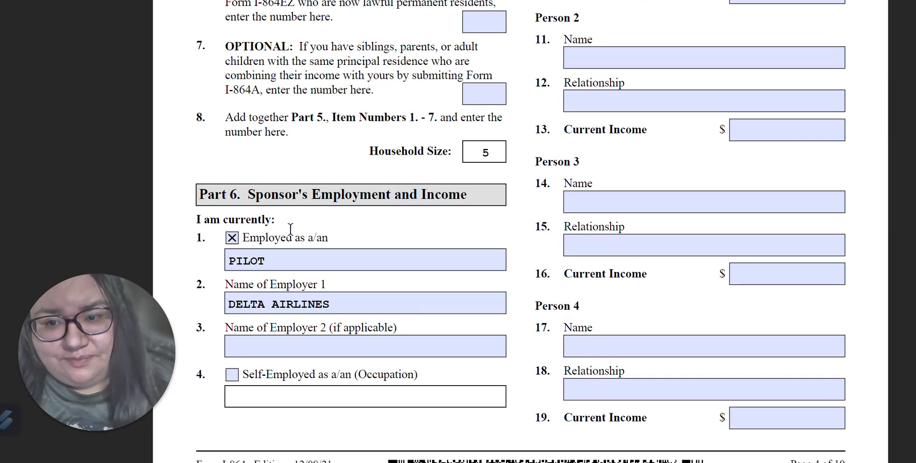
pyautogui.moveTo(250, 194); pyautogui.dragTo(456, 194)
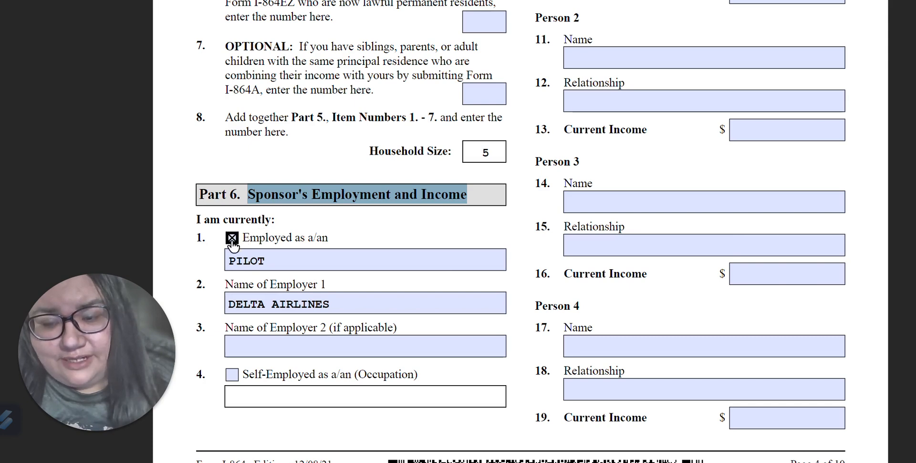
pyautogui.click(263, 261)
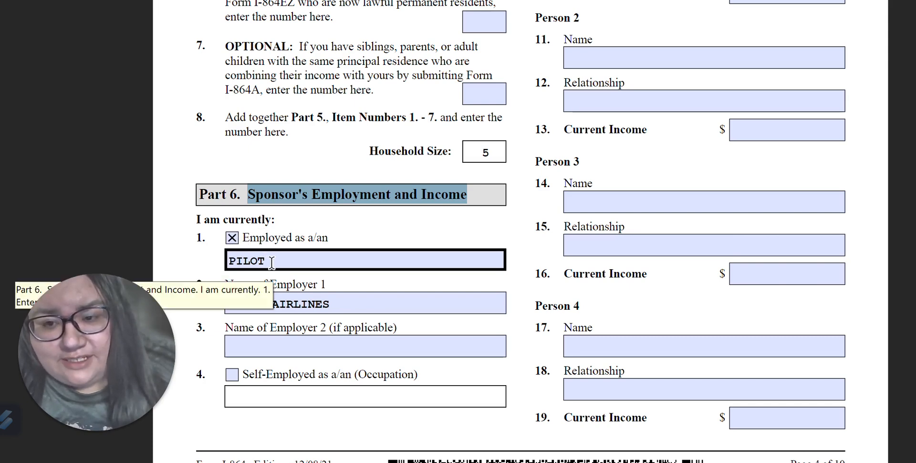
pyautogui.click(252, 311)
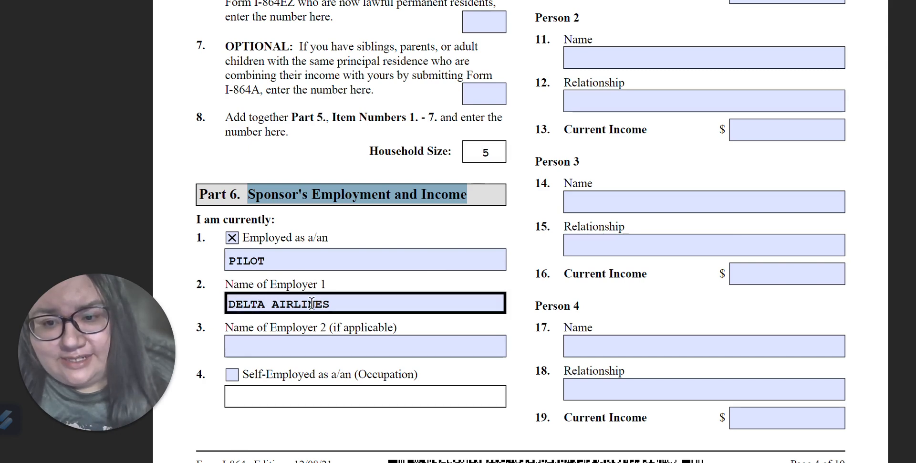
pyautogui.click(210, 348)
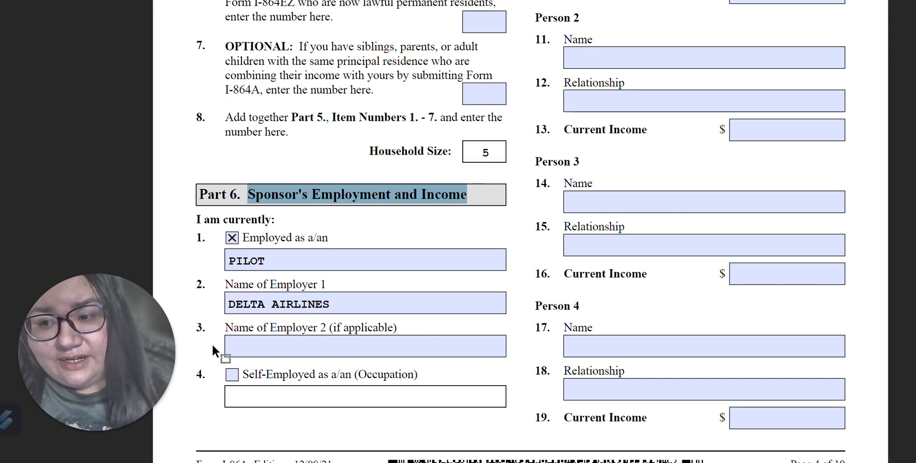
pyautogui.click(237, 347)
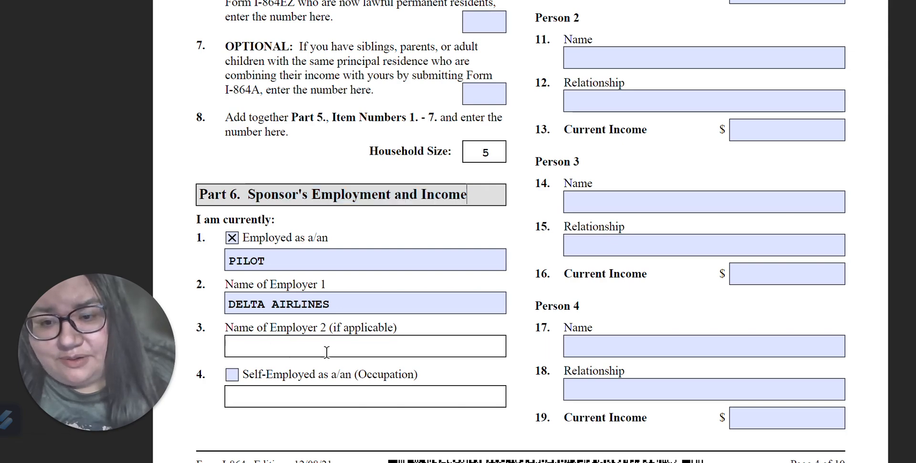
# Check the self-employment option in Part 6, Item 4, leaving it unselected and its occupation blank
pyautogui.click(232, 371)
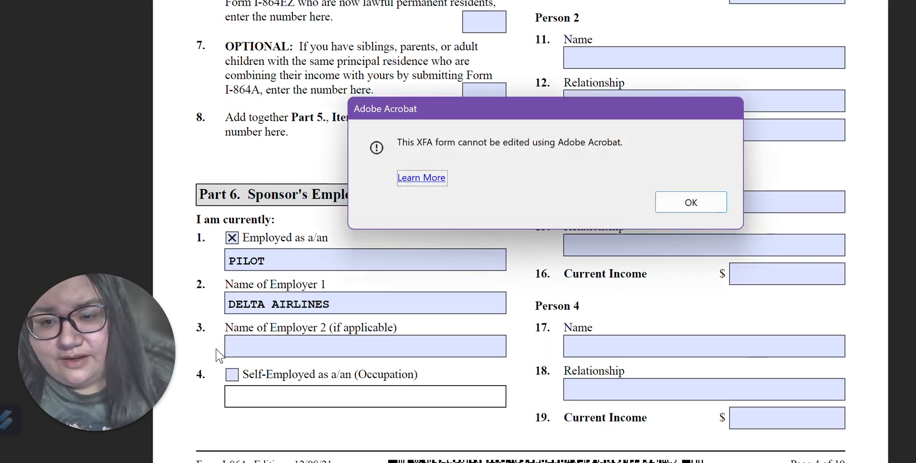
pyautogui.click(687, 201)
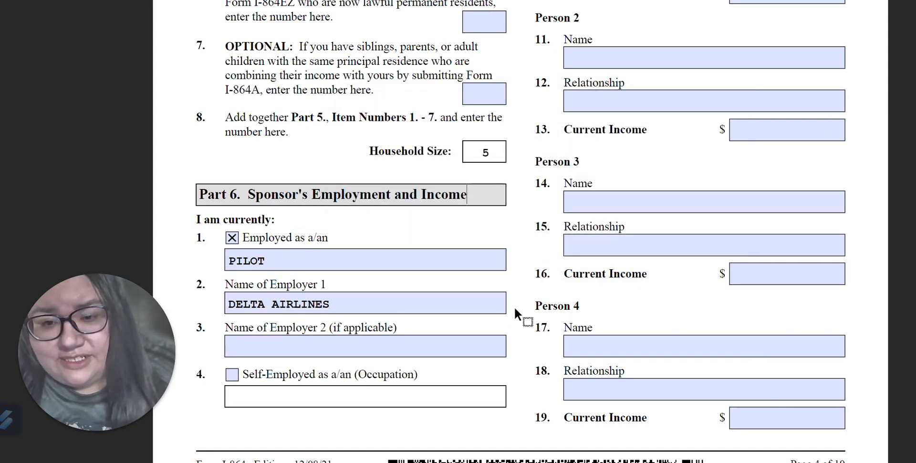
pyautogui.scroll(-2, 515, 309)
pyautogui.scroll(-1, 516, 308)
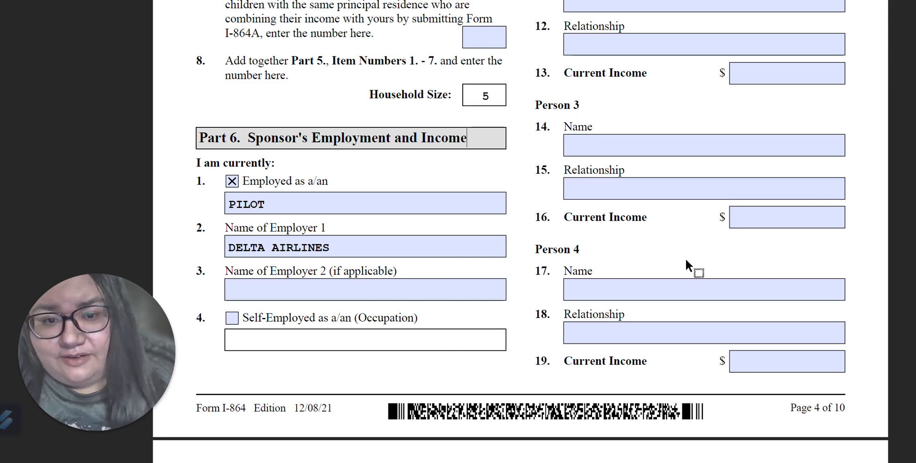
# Examine Part 6, Items 5 to 7 on retirement, unemployment and the sponsor's current individual annual income
pyautogui.scroll(5, 686, 261)
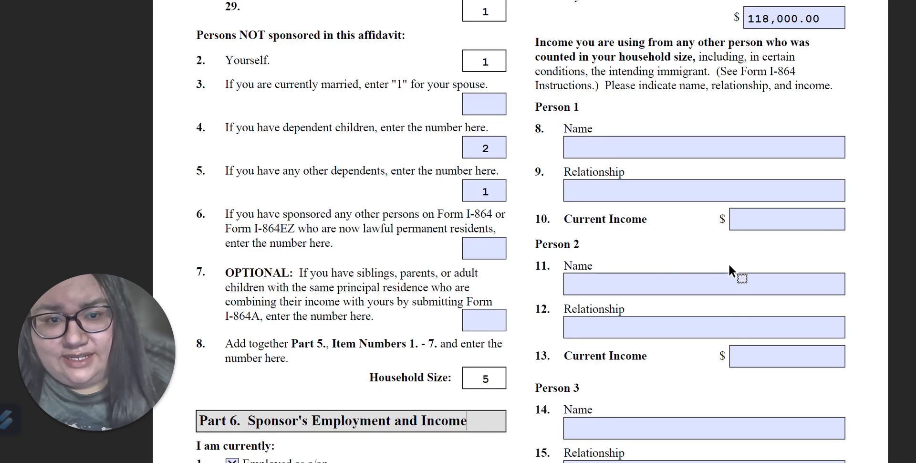
pyautogui.scroll(3, 729, 266)
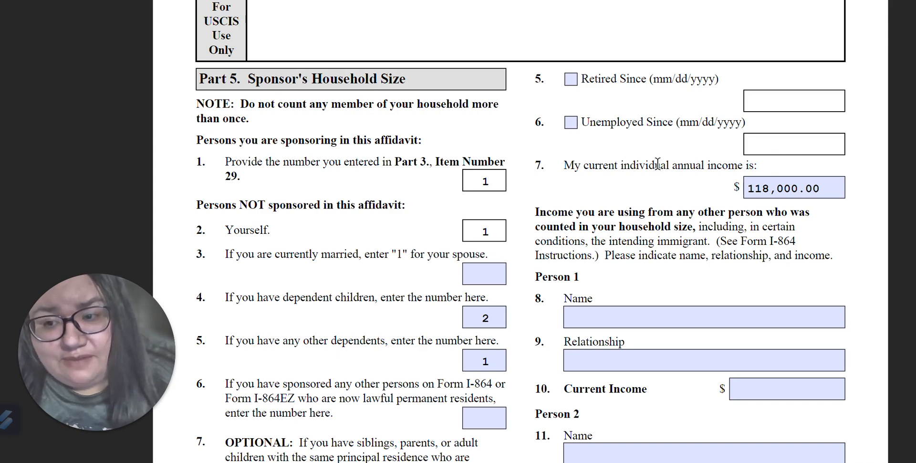
pyautogui.scroll(-1, 644, 200)
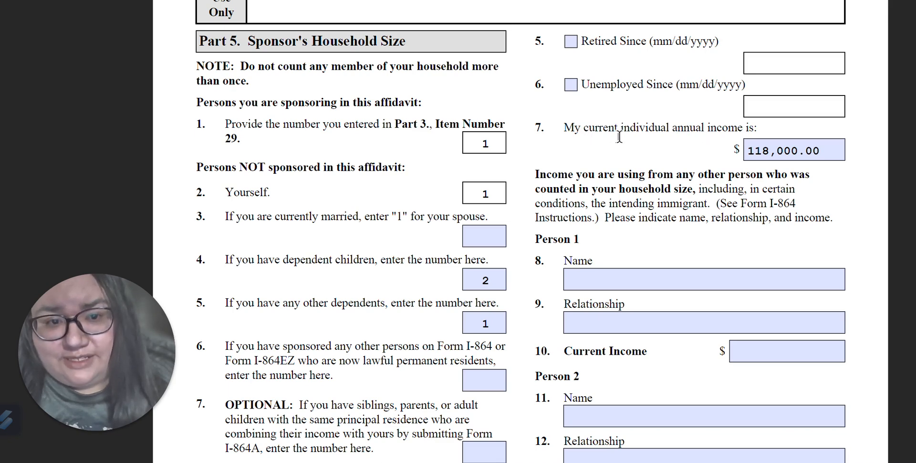
pyautogui.moveTo(584, 133); pyautogui.dragTo(618, 130)
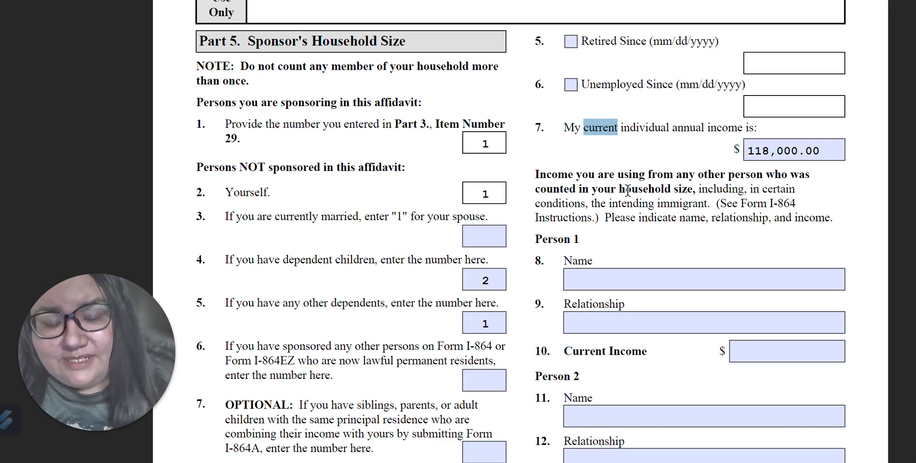
pyautogui.click(620, 142)
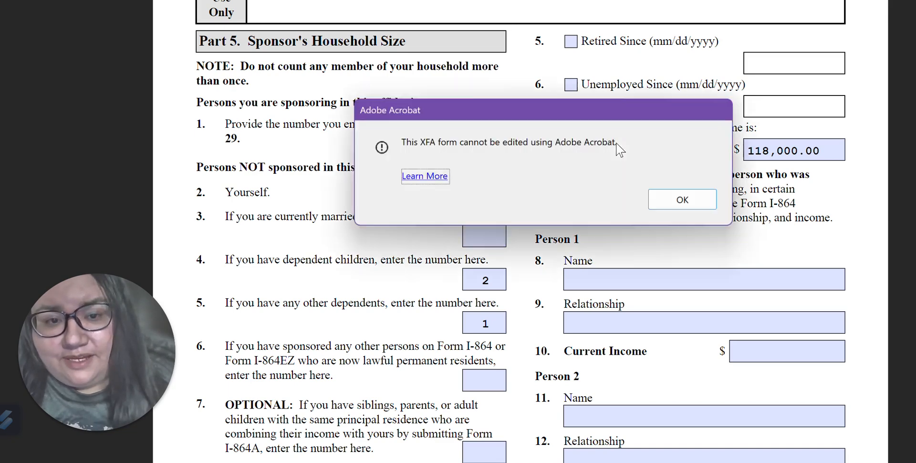
pyautogui.click(685, 203)
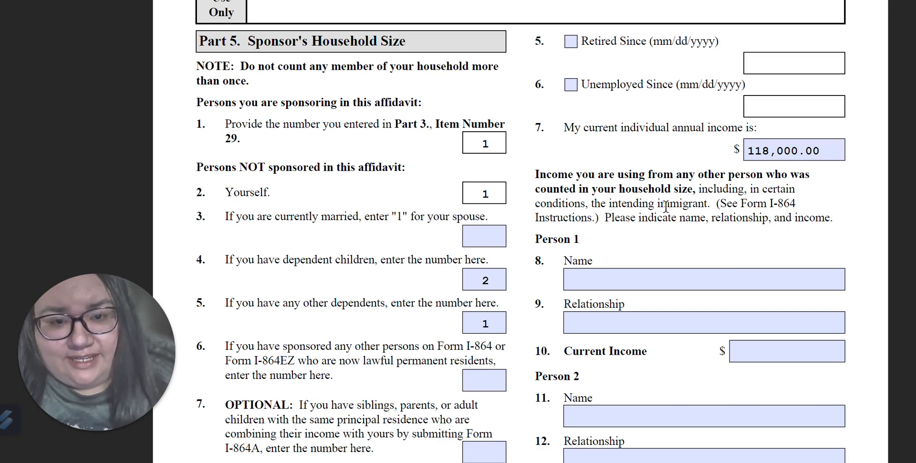
# Read the Part 6 instruction on using income from other household members and the Person 1 name and relationship items
pyautogui.scroll(-1, 597, 186)
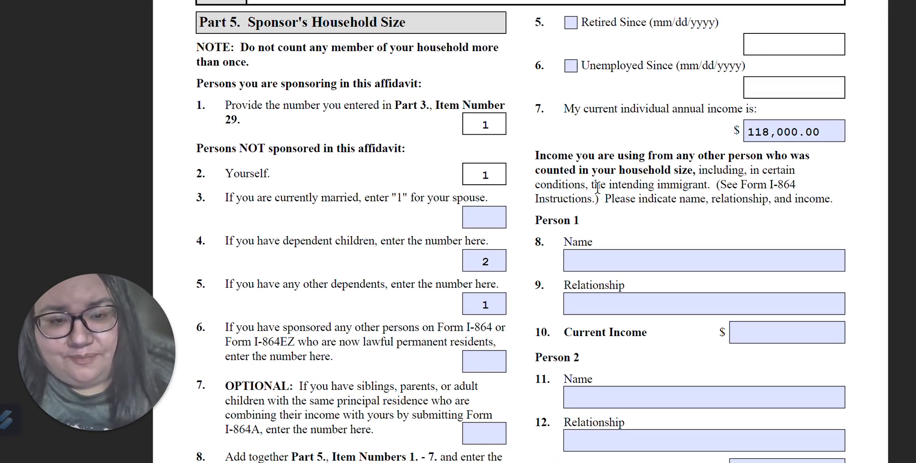
pyautogui.click(769, 142)
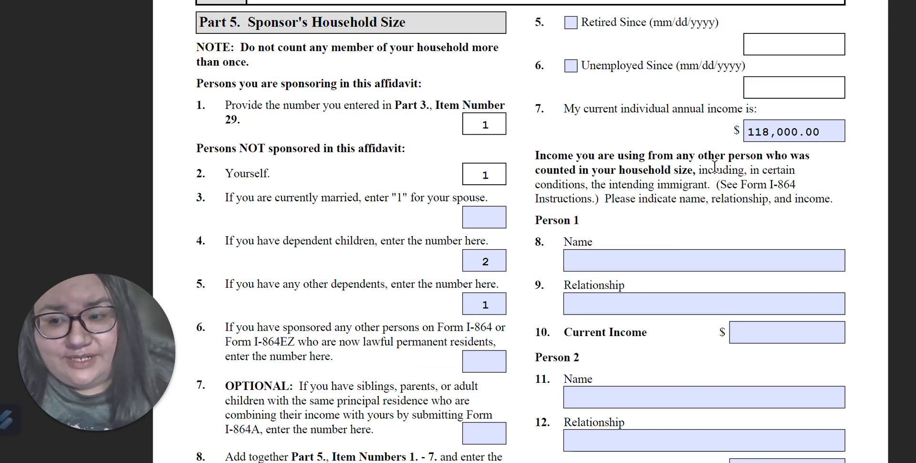
pyautogui.scroll(-1, 611, 198)
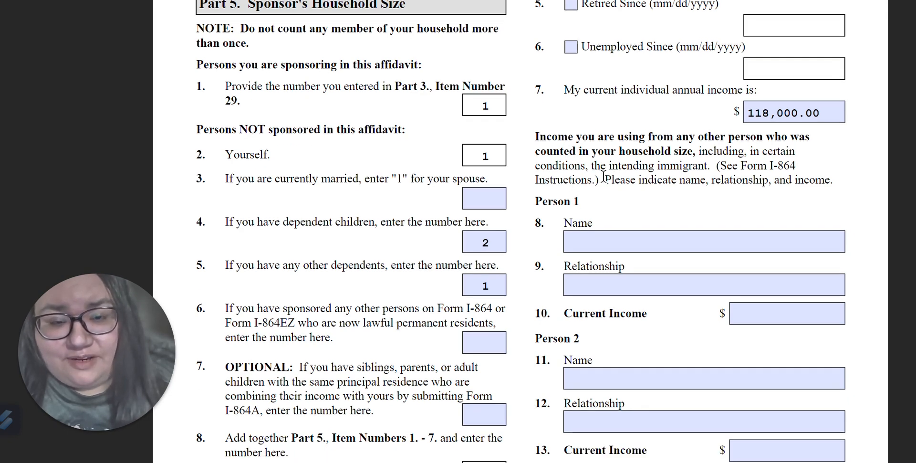
pyautogui.moveTo(535, 136)
pyautogui.mouseDown()
pyautogui.moveTo(723, 134)
pyautogui.moveTo(742, 153)
pyautogui.moveTo(698, 154)
pyautogui.mouseUp()
pyautogui.click(699, 200)
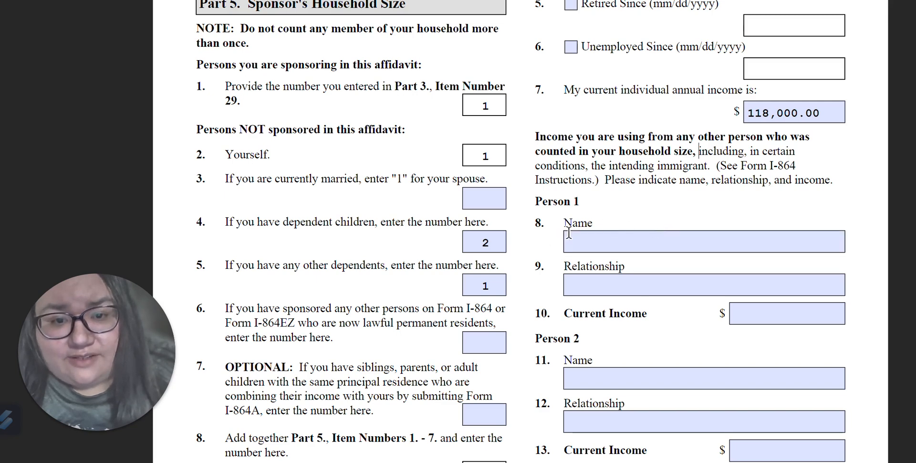
pyautogui.click(607, 291)
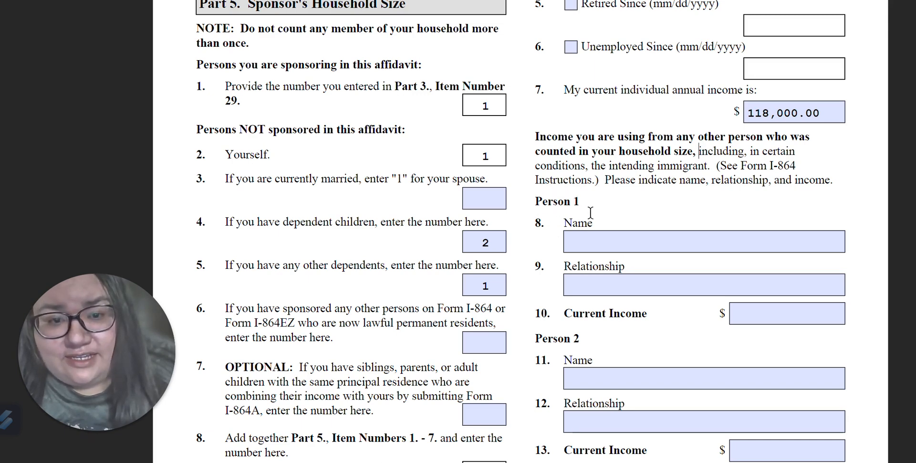
# Look through the Person 1 to Person 4 income entries in Part 6, Items 8 to 19, leaving them blank
pyautogui.scroll(-2, 546, 212)
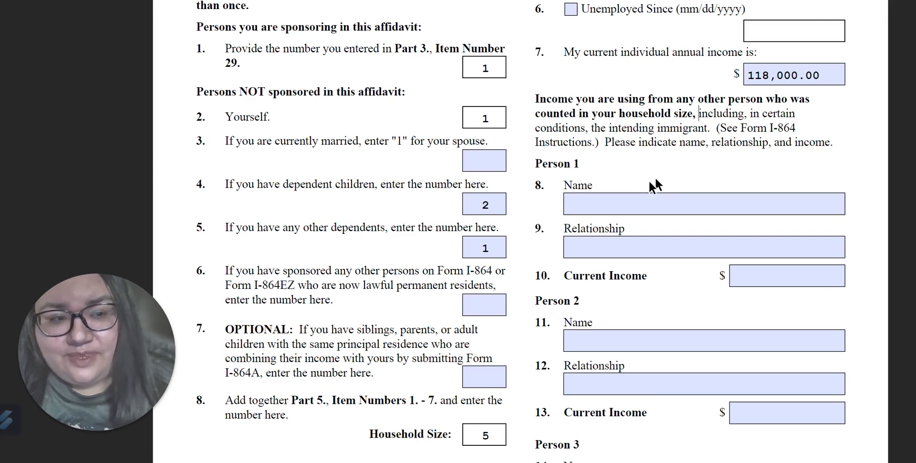
pyautogui.scroll(-1, 577, 181)
pyautogui.scroll(-2, 577, 181)
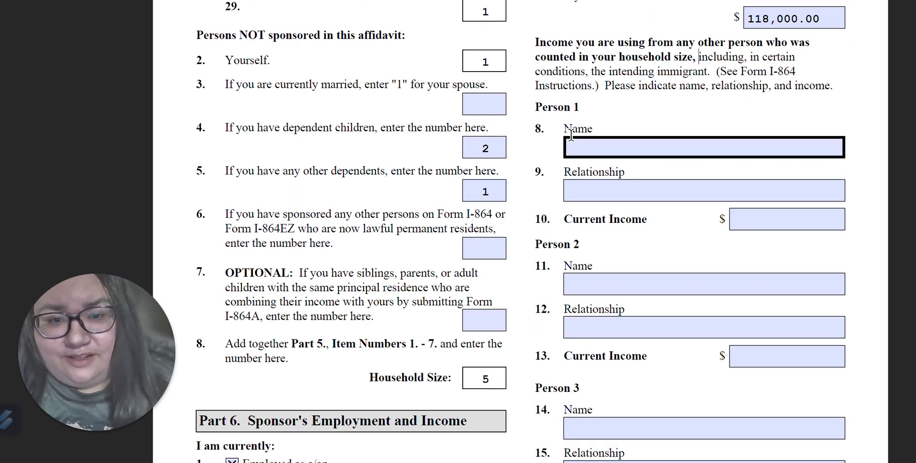
pyautogui.scroll(-4, 609, 230)
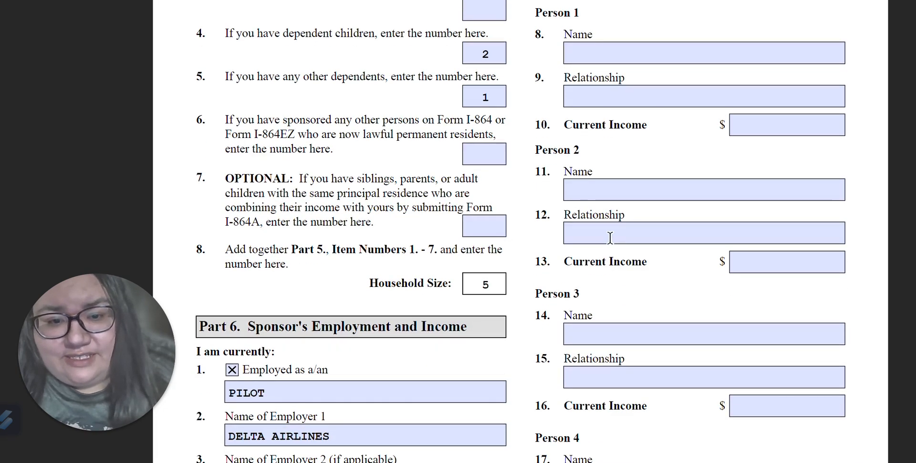
pyautogui.scroll(-5, 610, 237)
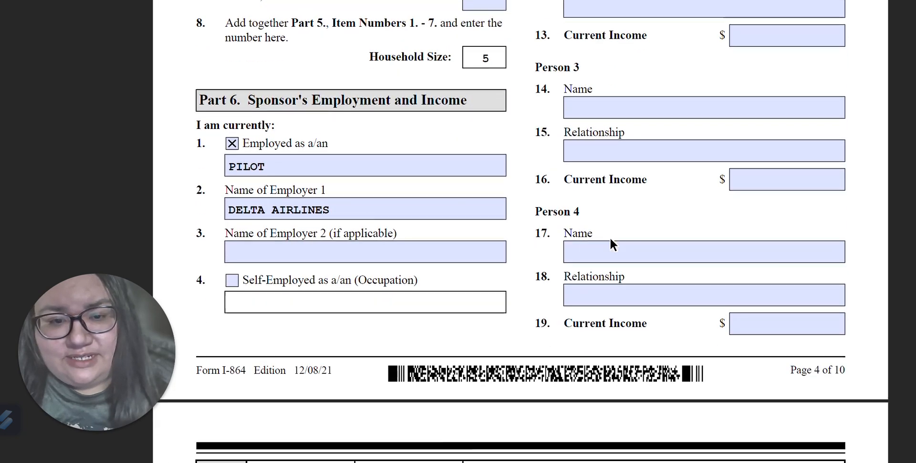
# Review the current annual household income in Part 6, Item 20 and the Form I-864A statement in Item 21
pyautogui.scroll(-6, 610, 237)
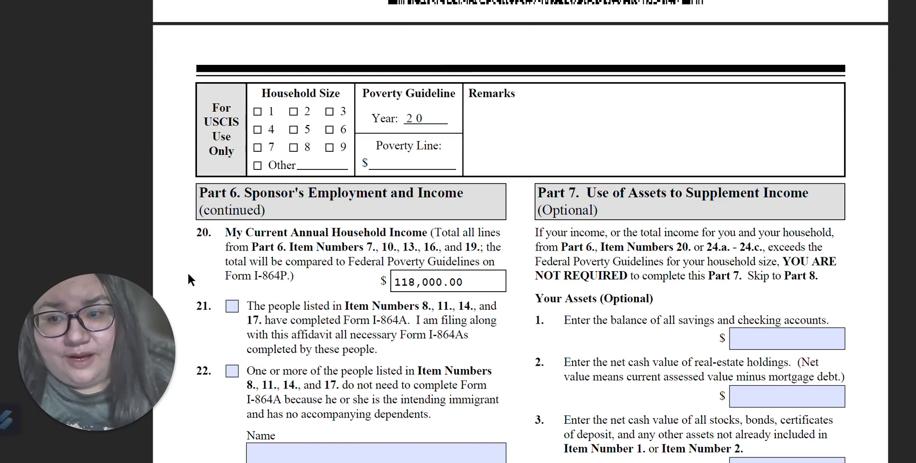
pyautogui.scroll(-2, 271, 240)
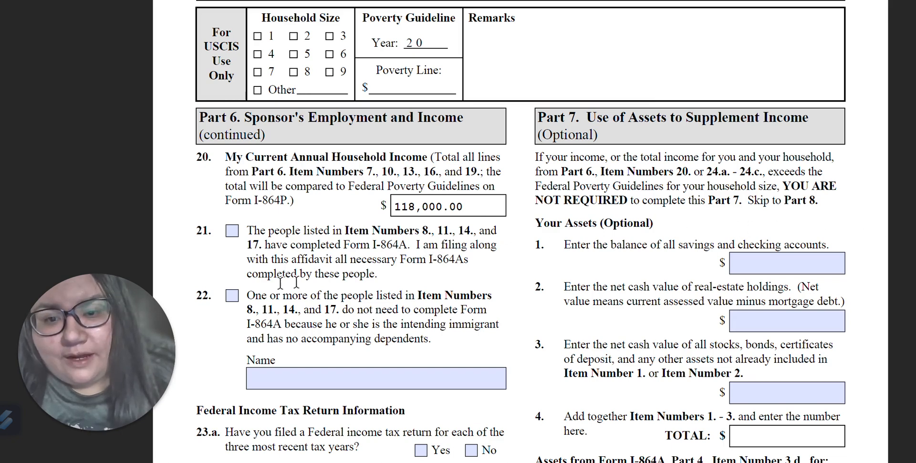
pyautogui.scroll(-3, 315, 231)
pyautogui.scroll(-1, 315, 232)
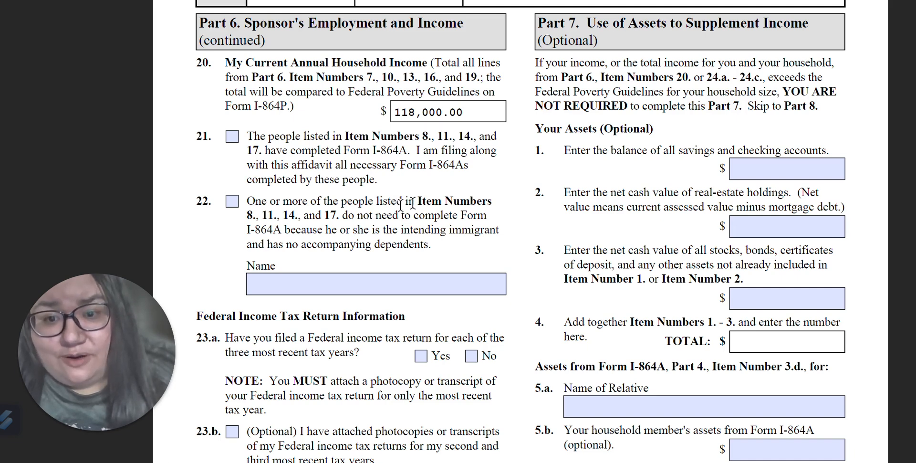
# Examine Part 6, Item 22 on intending immigrants who need no Form I-864A, leaving it unselected
pyautogui.scroll(-1, 442, 196)
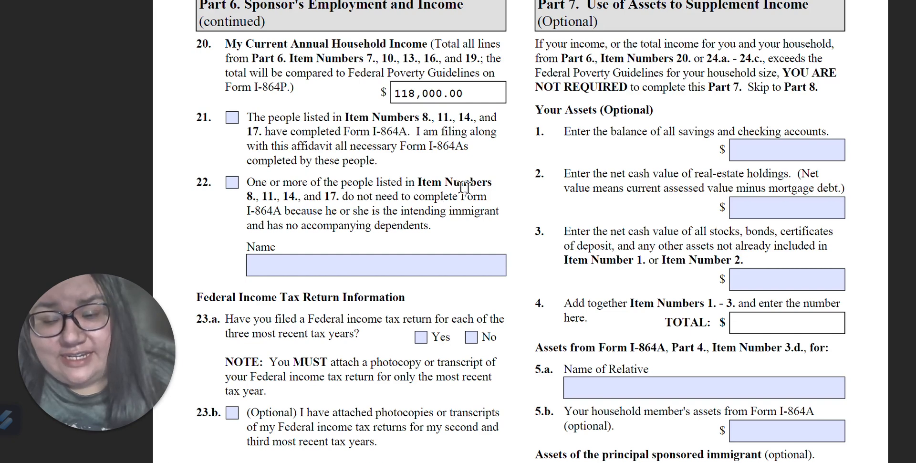
pyautogui.click(232, 185)
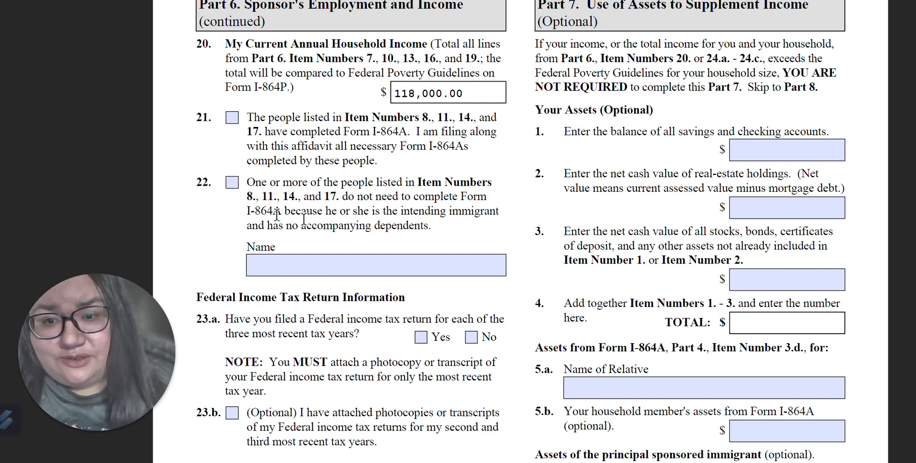
pyautogui.scroll(-1, 326, 212)
pyautogui.click(337, 245)
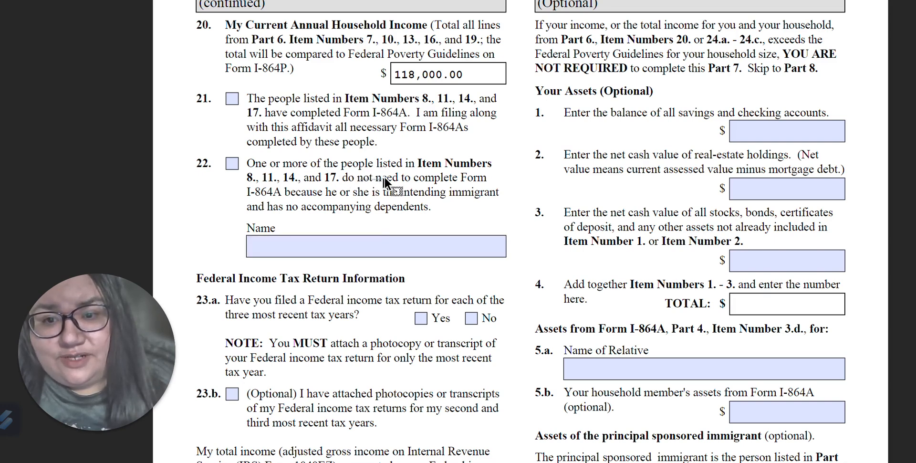
pyautogui.moveTo(425, 179); pyautogui.dragTo(474, 178)
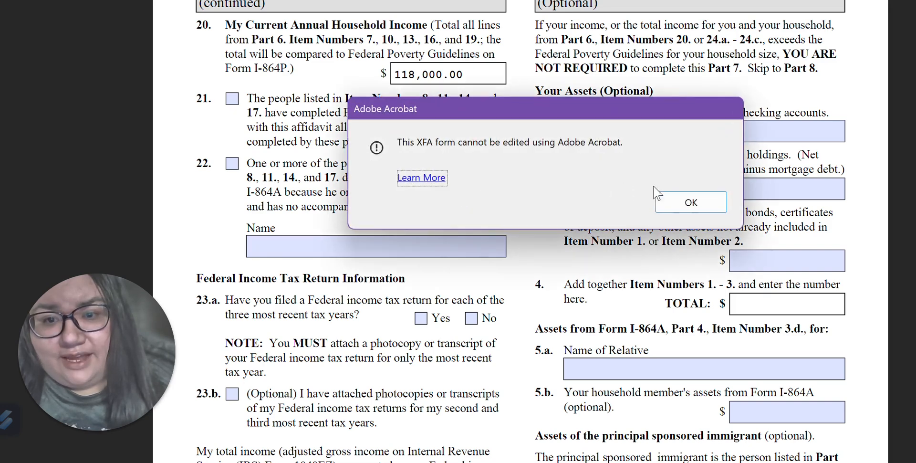
pyautogui.click(691, 200)
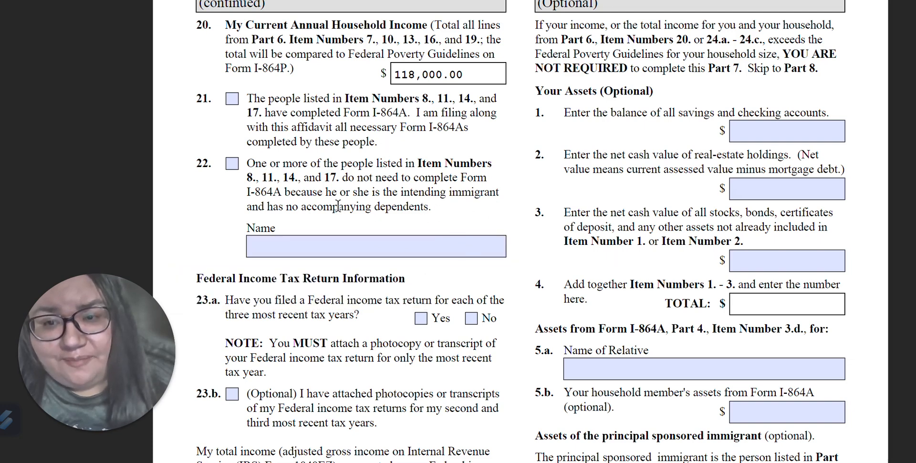
# Review the Federal Income Tax Return Information in Part 6, Items 23.a to 24.c
pyautogui.scroll(-1, 427, 186)
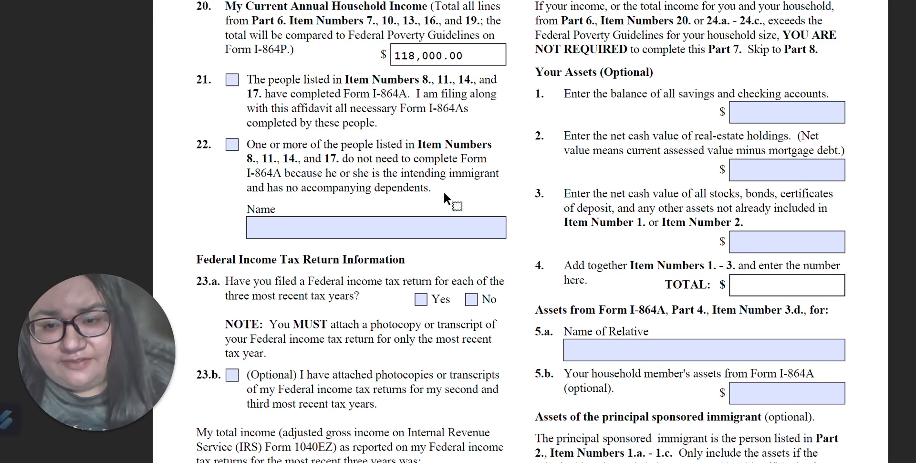
pyautogui.scroll(-6, 409, 165)
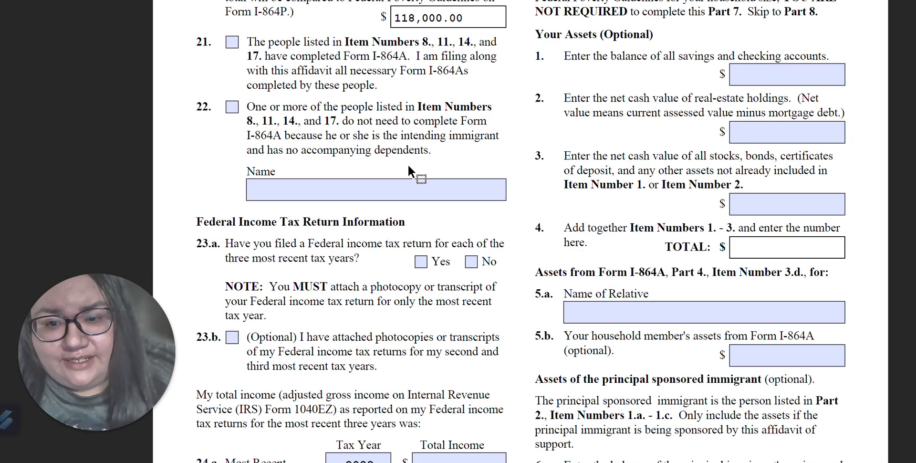
pyautogui.scroll(-1, 409, 165)
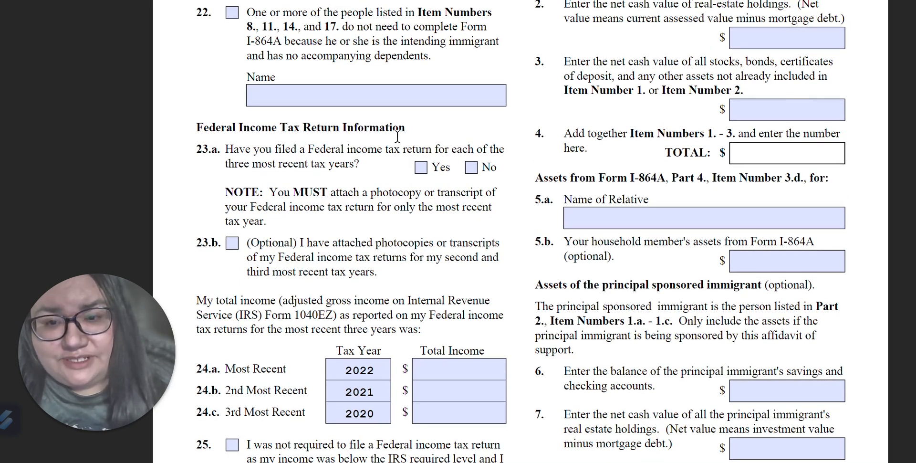
pyautogui.scroll(-1, 387, 145)
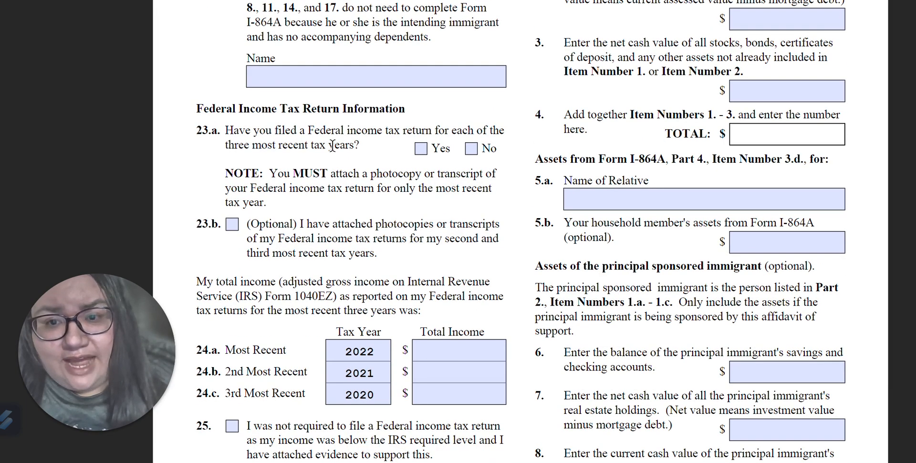
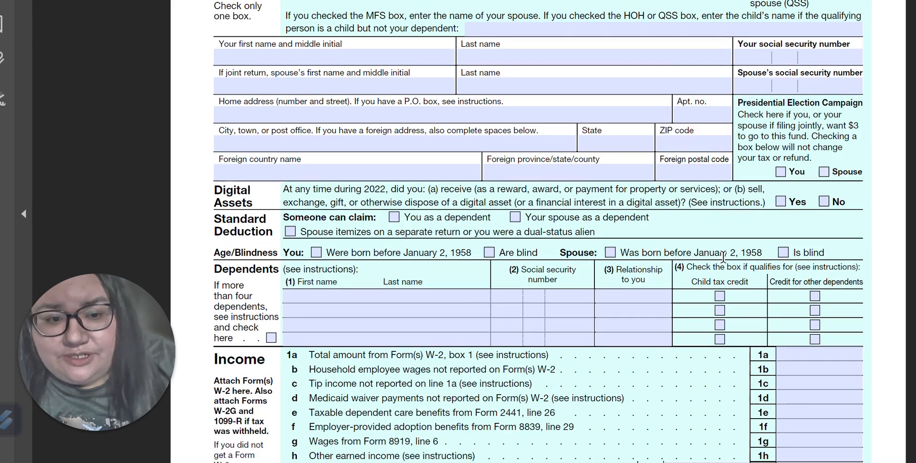
# Locate the total income on line 9 of the 2022 Form 1040 and highlight that line's text
pyautogui.scroll(-1, 722, 258)
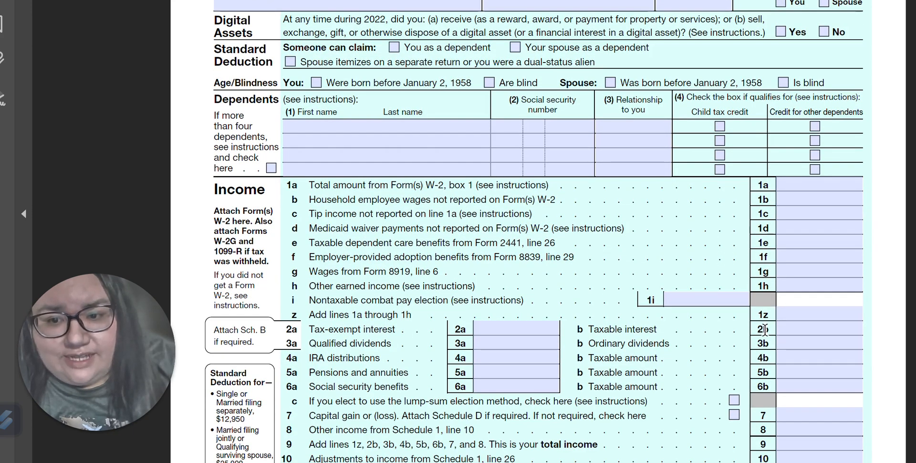
pyautogui.scroll(-1, 766, 339)
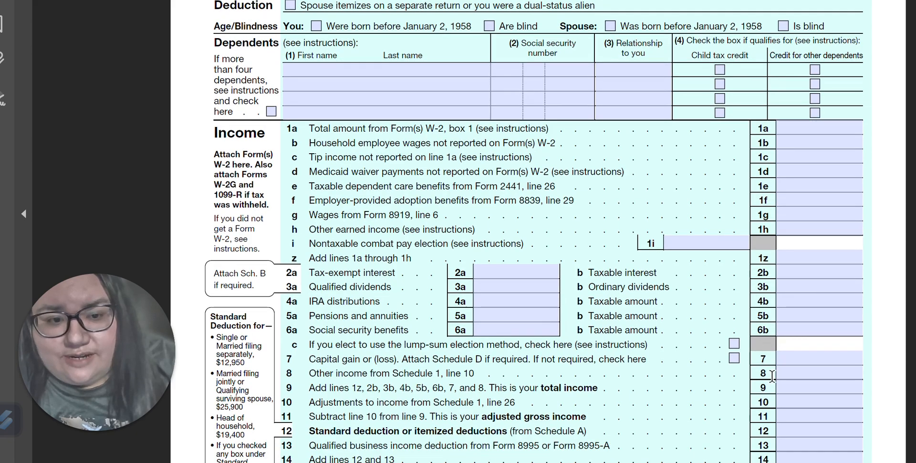
pyautogui.scroll(-2, 771, 377)
pyautogui.moveTo(765, 310); pyautogui.dragTo(749, 312)
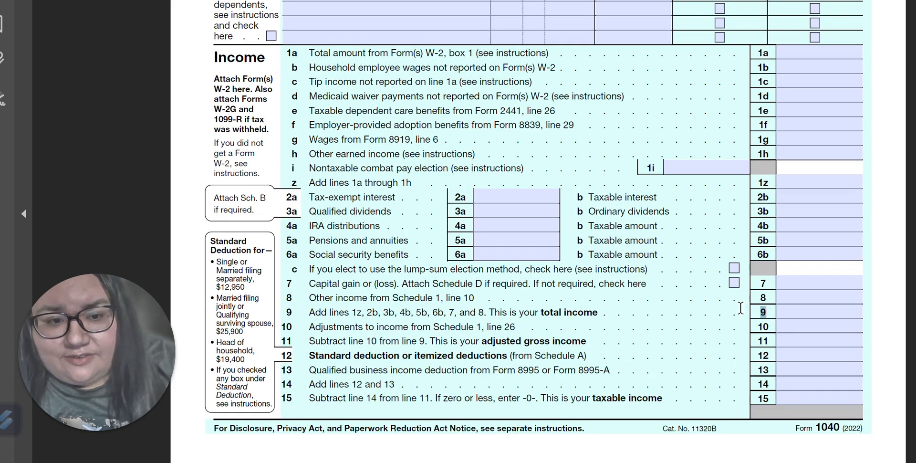
pyautogui.click(753, 323)
pyautogui.moveTo(288, 311); pyautogui.dragTo(705, 317)
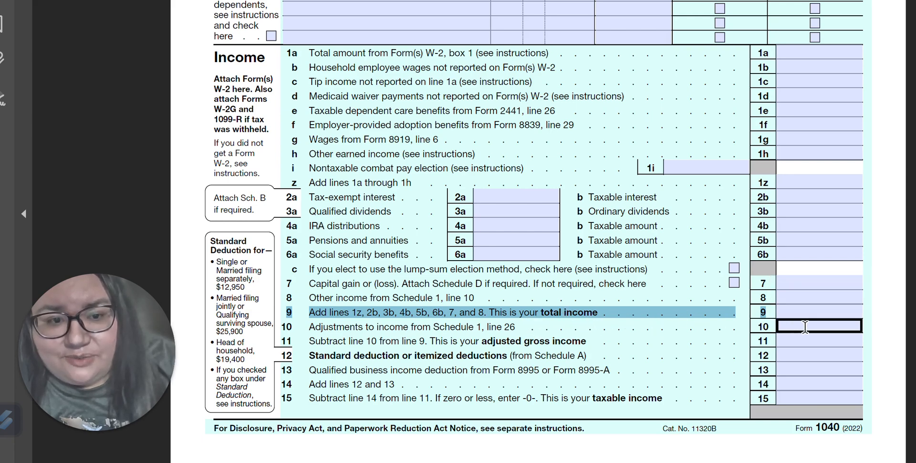
# Examine line 9 of the 2022 Form 1040 and locate the Total Income line in the tax return transcript
pyautogui.click(793, 313)
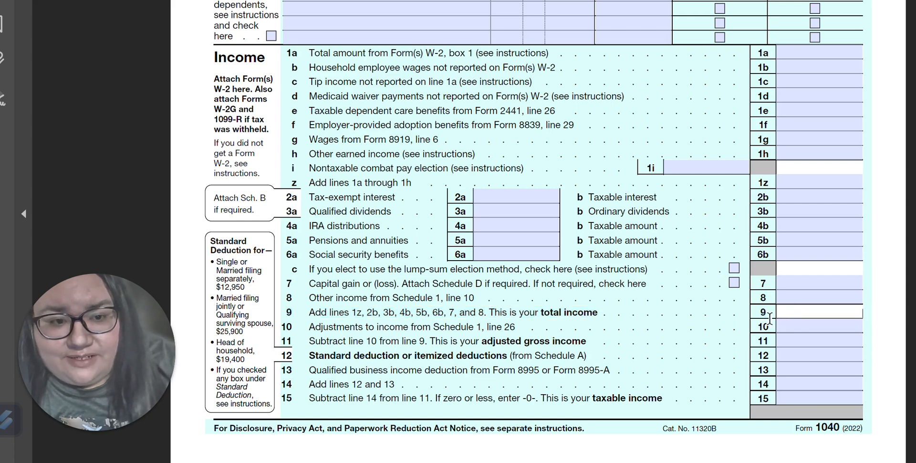
pyautogui.click(800, 313)
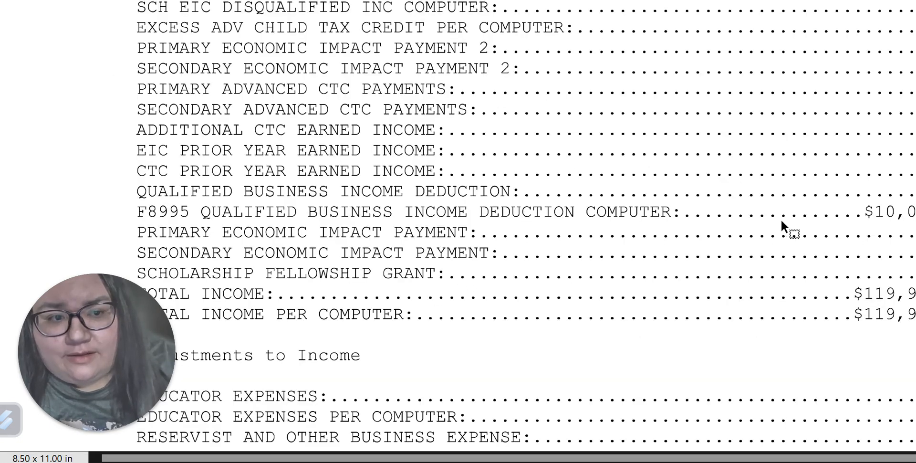
pyautogui.scroll(-3, 777, 220)
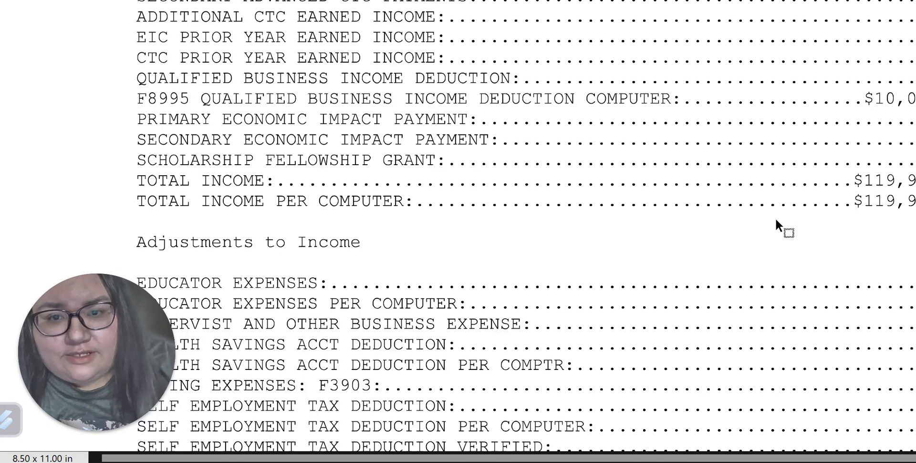
pyautogui.scroll(4, 775, 219)
pyautogui.scroll(2, 778, 230)
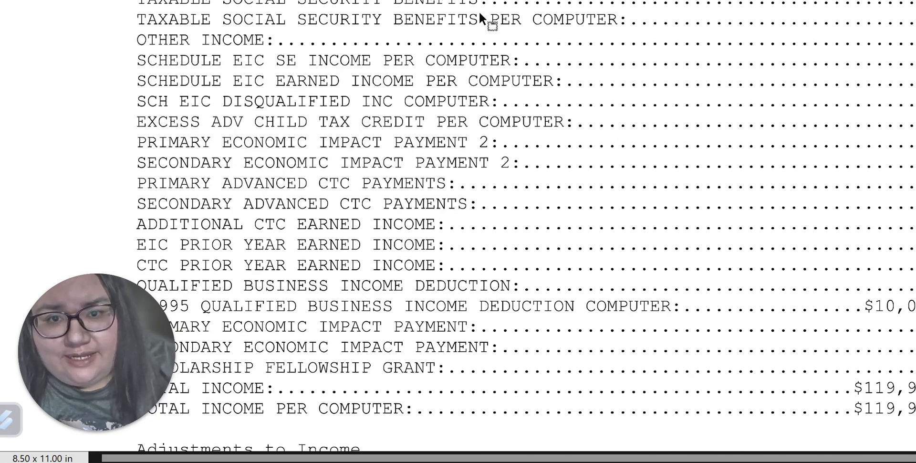
pyautogui.hotkey('ctrl', '-')
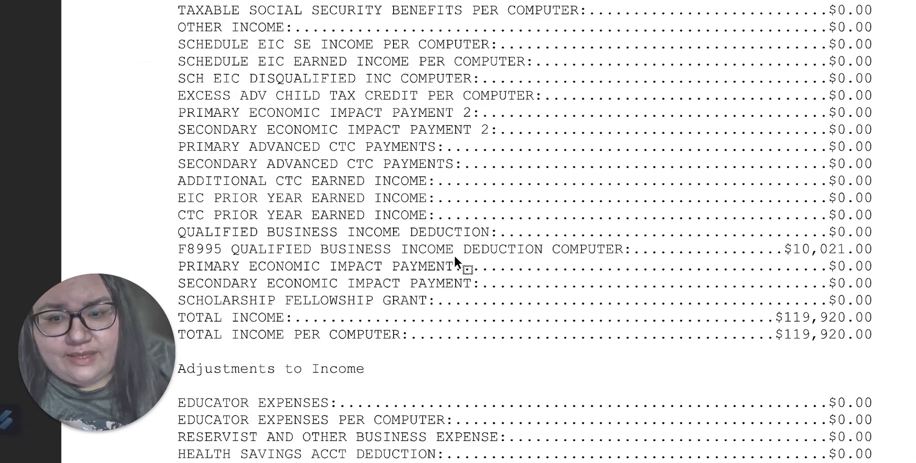
pyautogui.scroll(5, 543, 234)
pyautogui.scroll(-2, 543, 233)
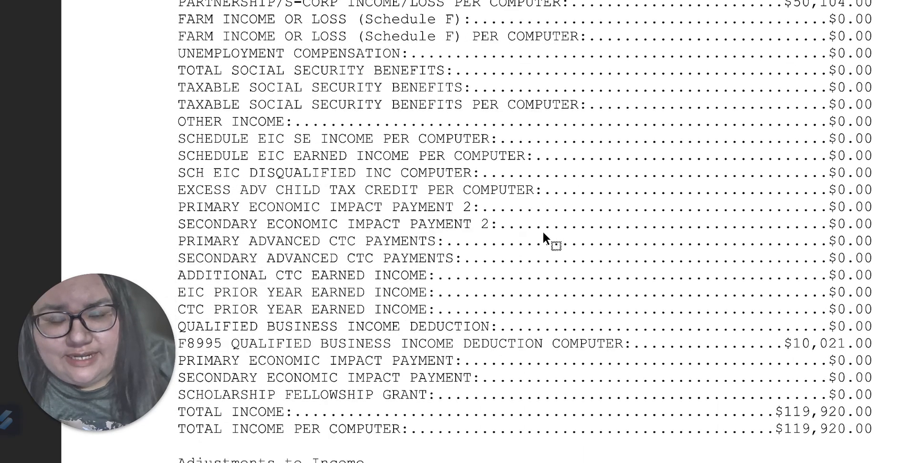
pyautogui.scroll(-3, 543, 233)
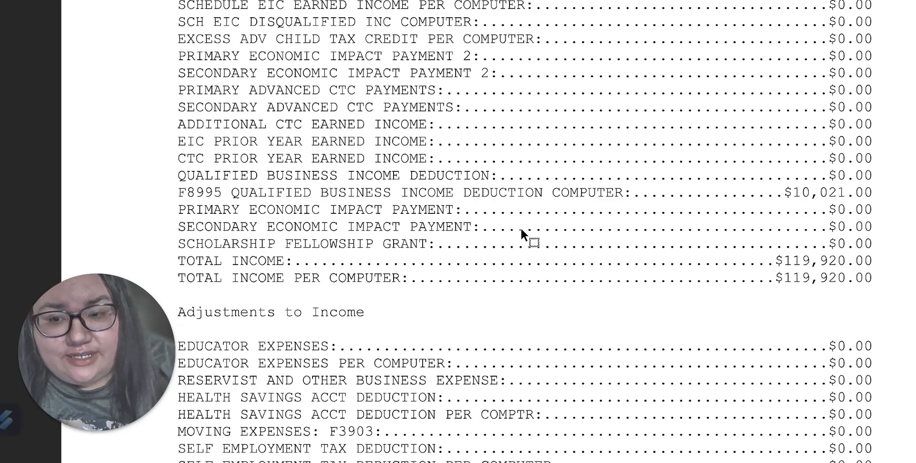
pyautogui.scroll(-1, 520, 227)
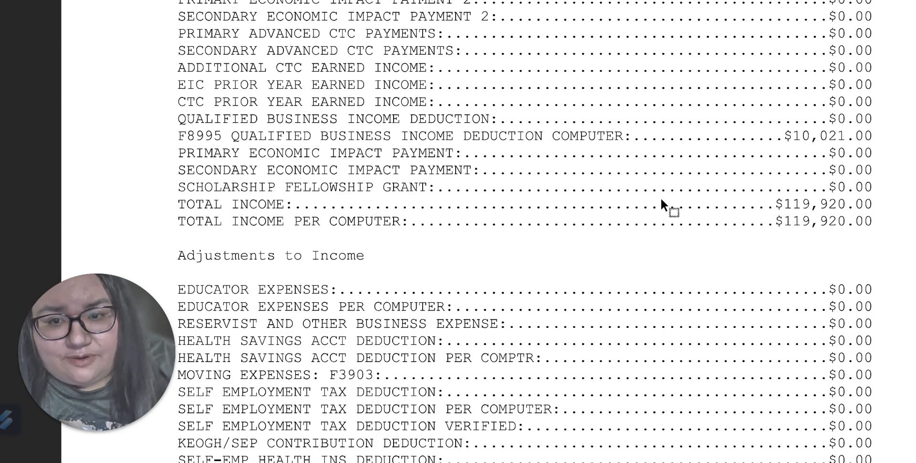
# Return to Form I-864 and enter 119920 as the 2022 total income in Part 6, Item 24.a
pyautogui.hotkey('ctrl', 'Tab')
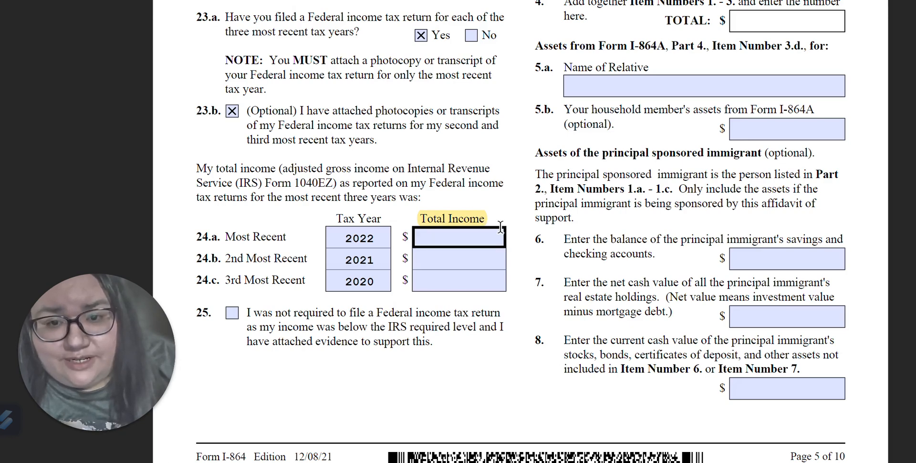
pyautogui.click(439, 240)
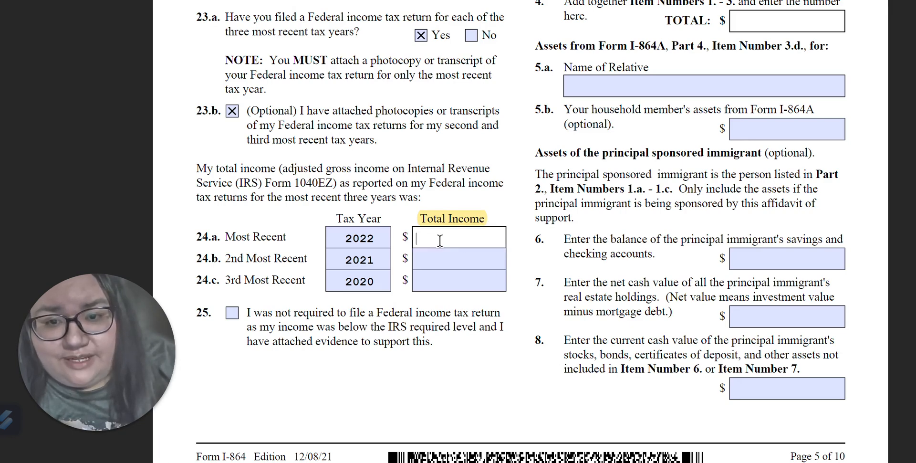
pyautogui.hotkey('ctrl', 'Tab')
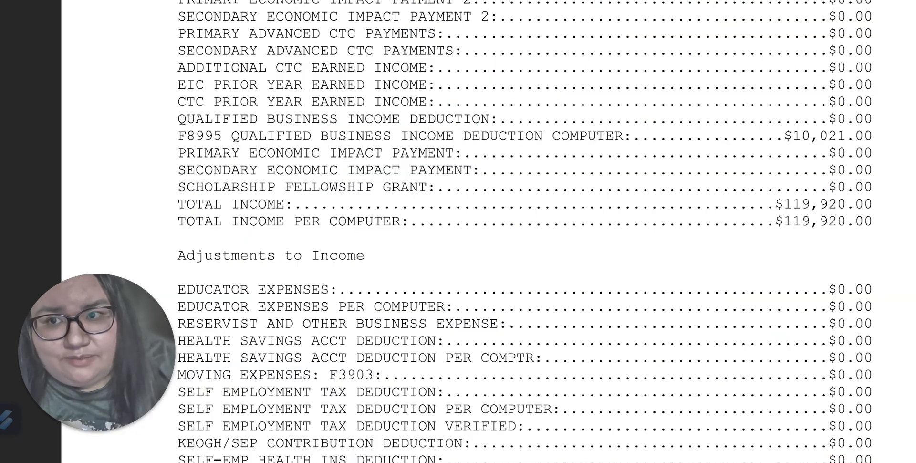
pyautogui.hotkey('ctrl', 'Tab')
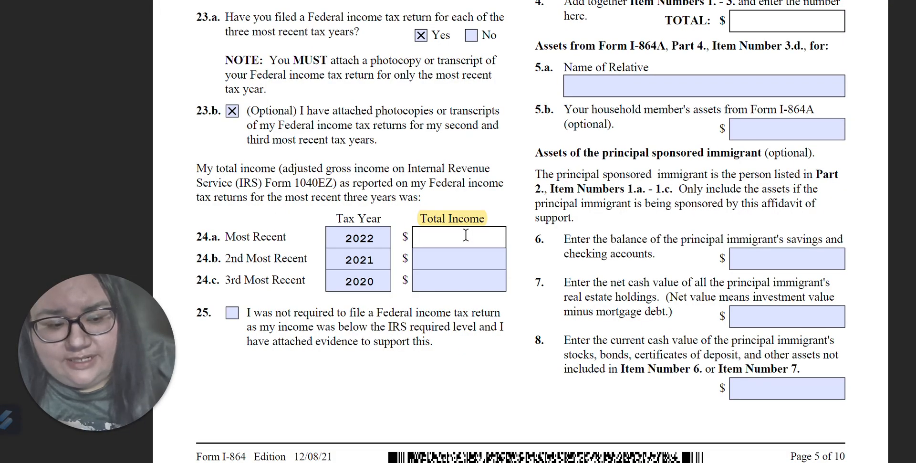
pyautogui.write('119920')
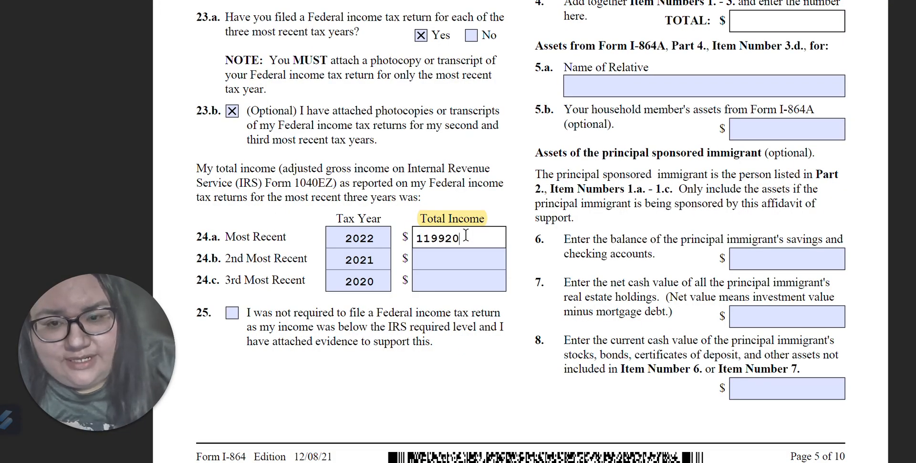
# Enter 118550 as the 2021 total income in Item 24.b and 116250 as the 2020 total income in Item 24.c
pyautogui.click(471, 257)
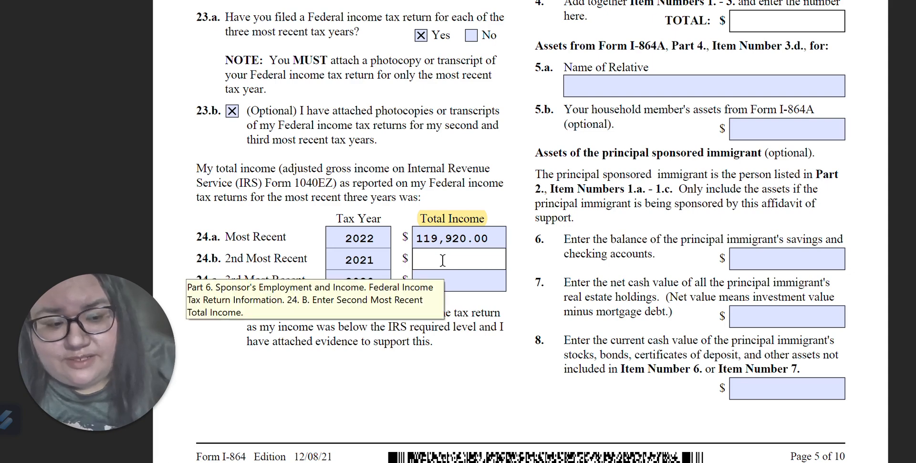
pyautogui.write('118')
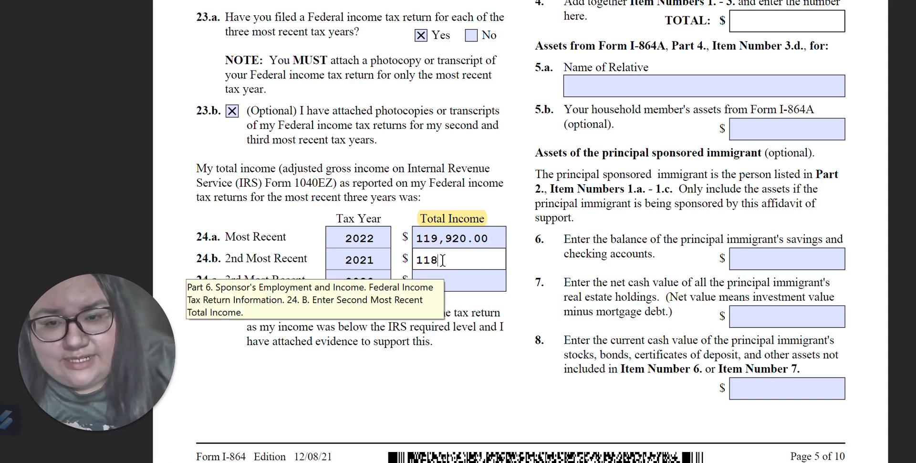
pyautogui.write('550')
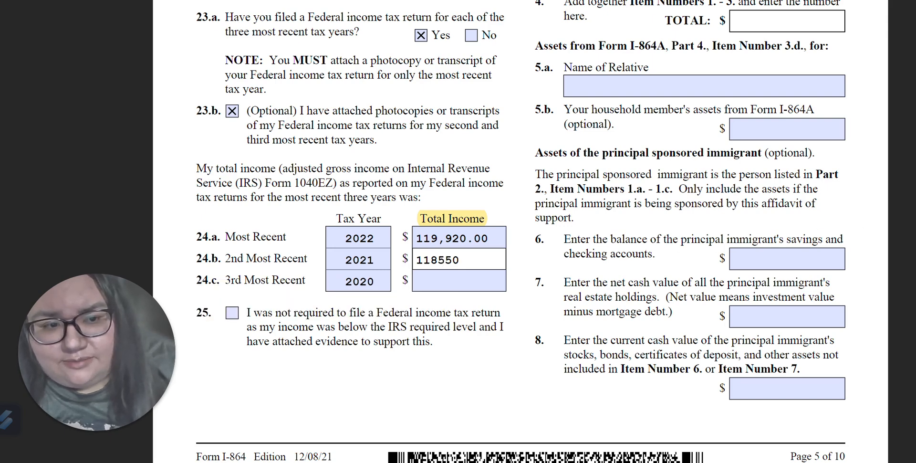
pyautogui.click(432, 286)
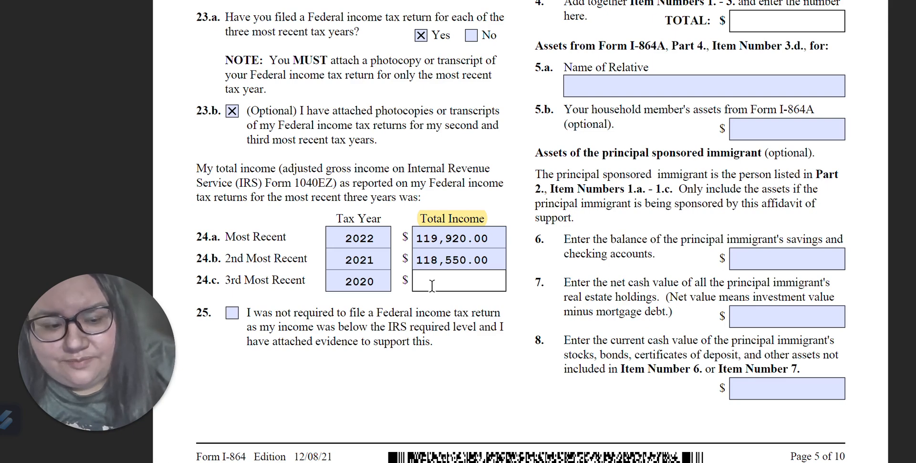
pyautogui.write('115')
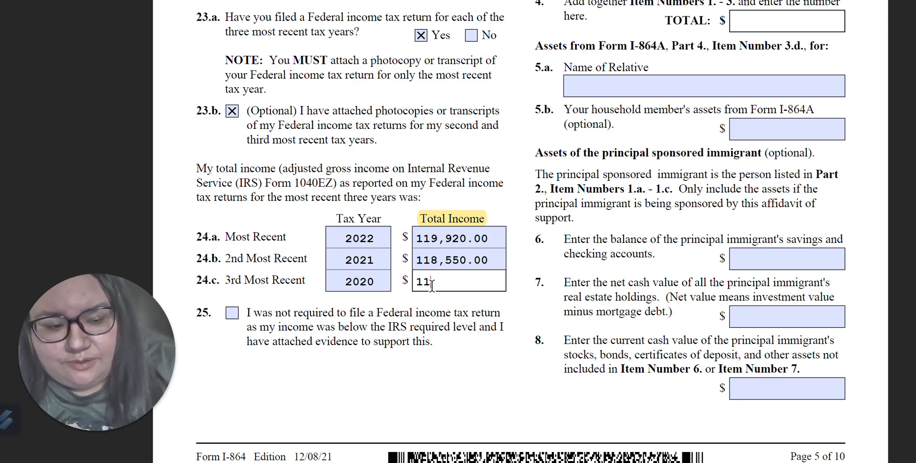
pyautogui.write('250')
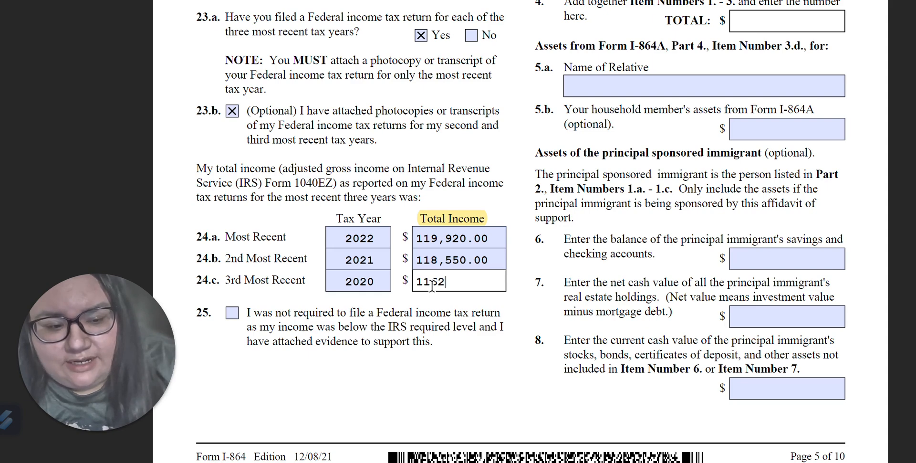
pyautogui.click(475, 298)
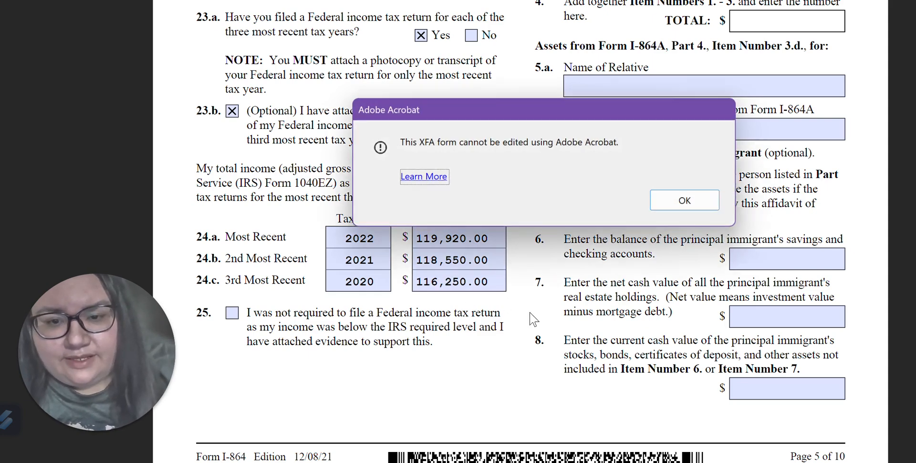
pyautogui.click(687, 201)
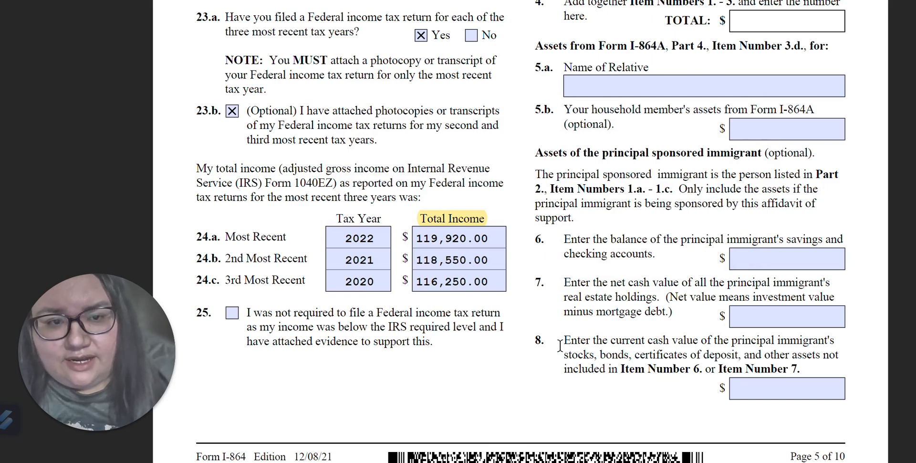
# Review the Part 6 household income and tax return entries against the Part 7 rule on when assets need not be listed
pyautogui.scroll(3, 559, 344)
pyautogui.scroll(2, 560, 345)
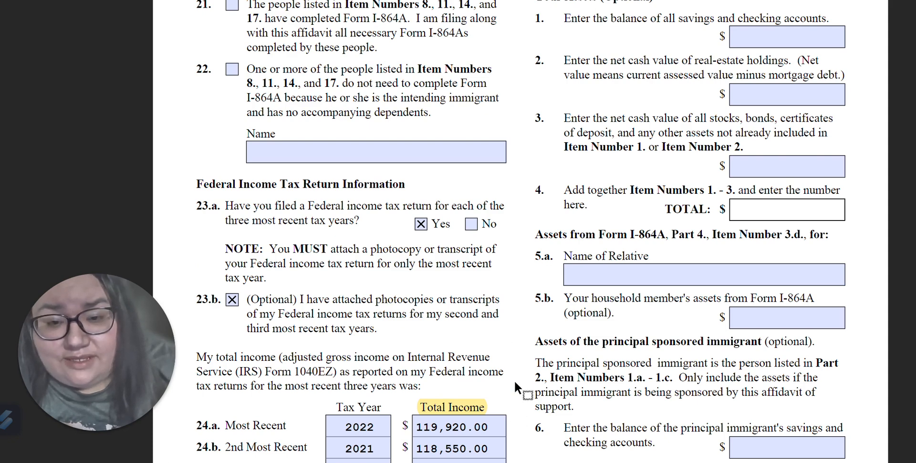
pyautogui.scroll(4, 516, 382)
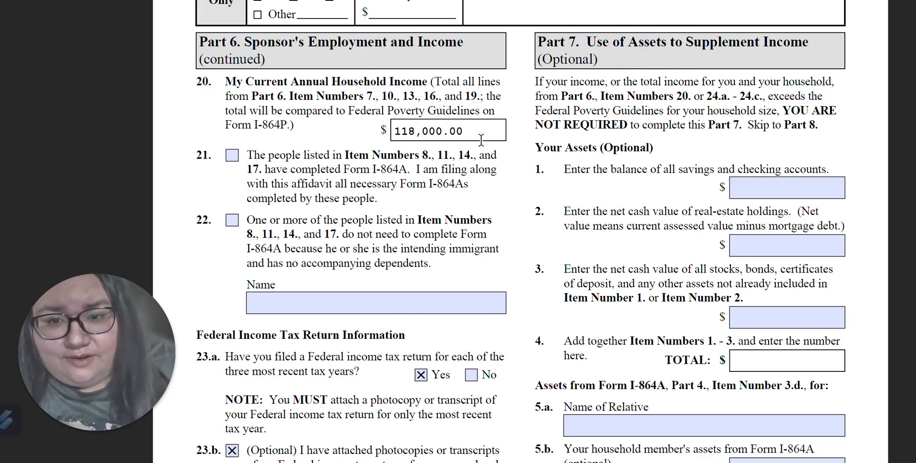
pyautogui.scroll(-3, 564, 188)
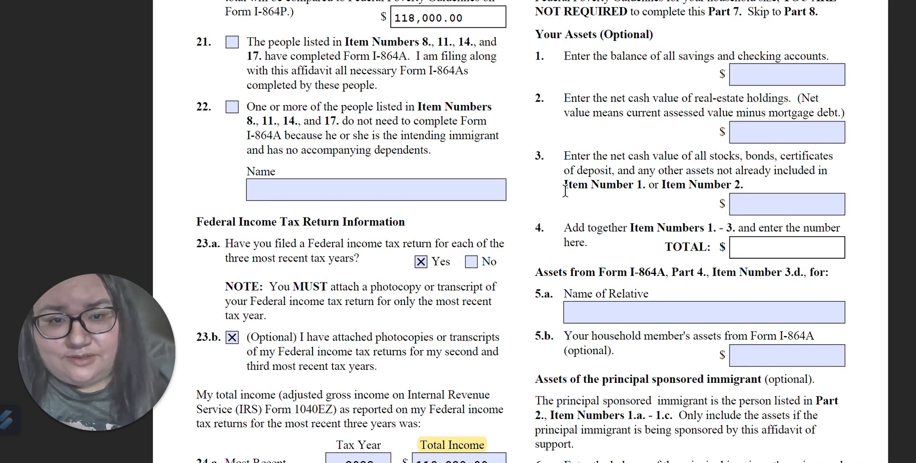
pyautogui.scroll(-8, 564, 189)
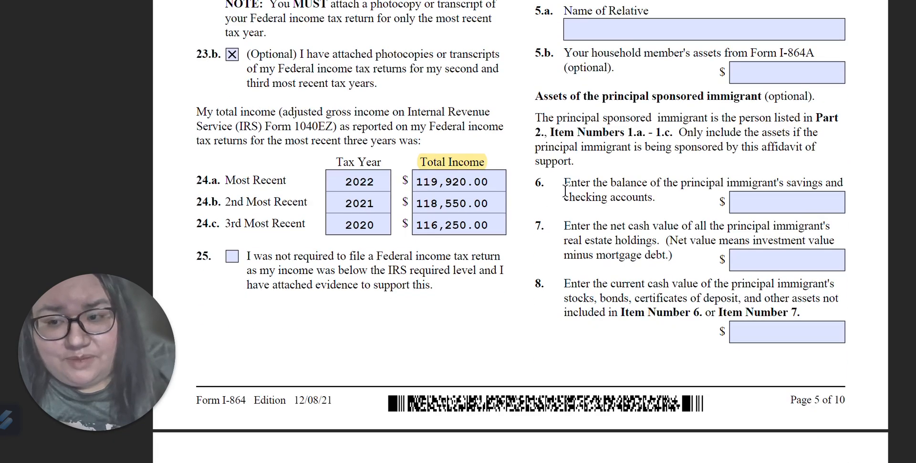
pyautogui.scroll(-1, 565, 191)
pyautogui.scroll(2, 574, 189)
pyautogui.scroll(1, 576, 193)
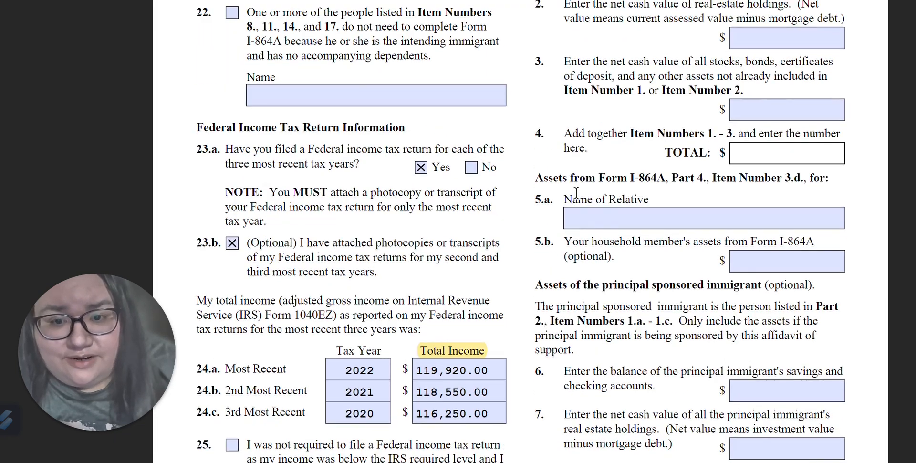
pyautogui.scroll(6, 503, 286)
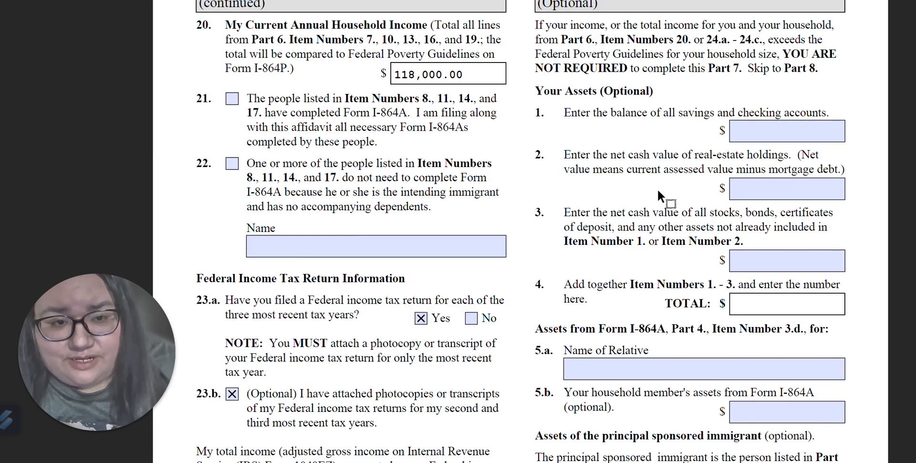
pyautogui.scroll(-4, 658, 190)
pyautogui.scroll(-10, 658, 191)
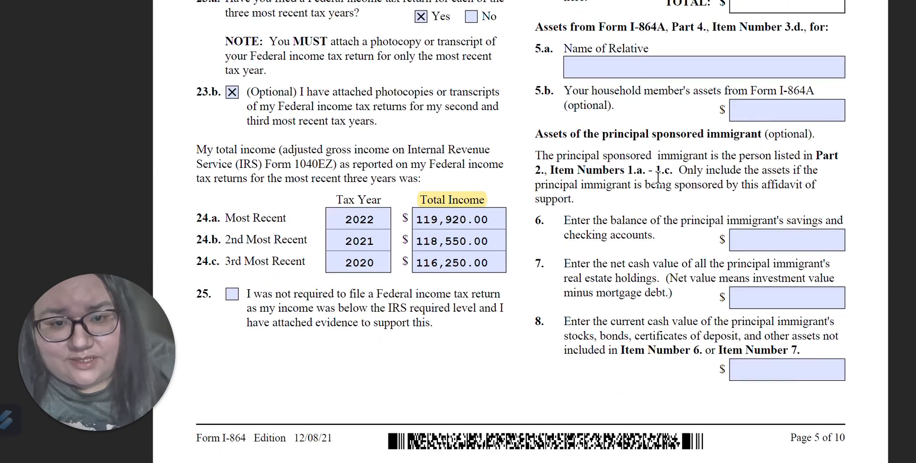
# Leave the optional Part 7 asset items blank and read the Sponsor's Contract obligations in Part 8
pyautogui.scroll(-11, 647, 181)
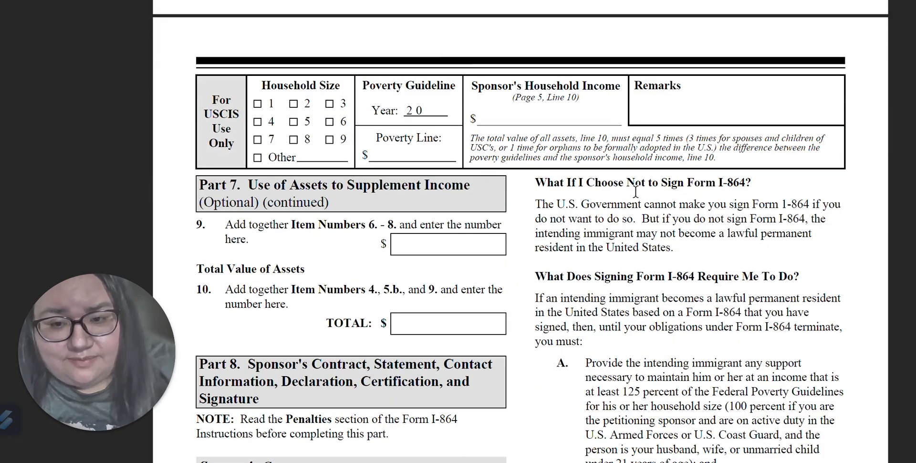
pyautogui.scroll(-7, 445, 253)
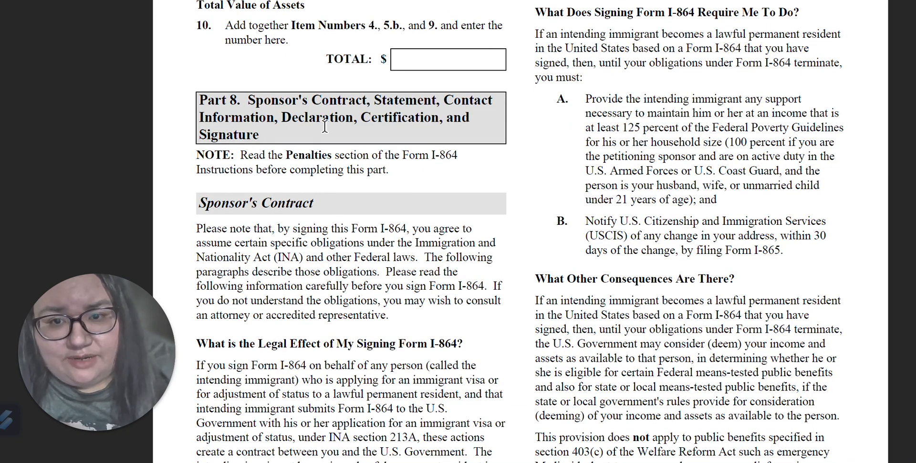
pyautogui.scroll(-3, 466, 307)
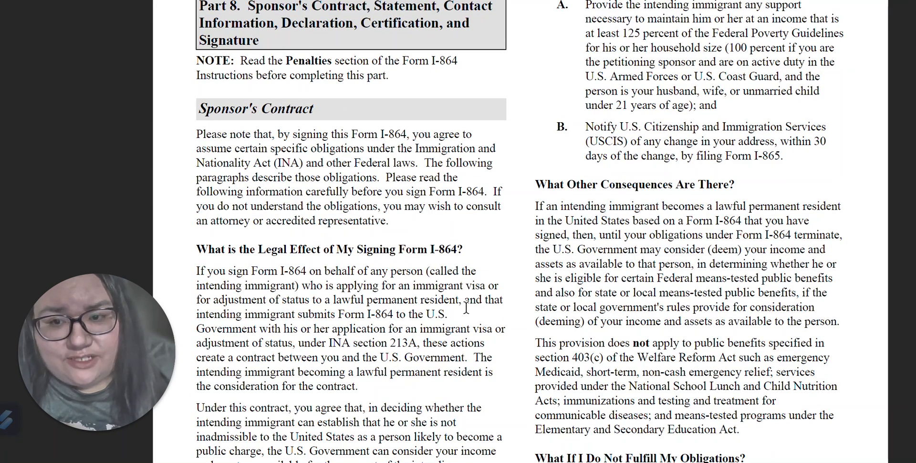
pyautogui.scroll(-3, 466, 308)
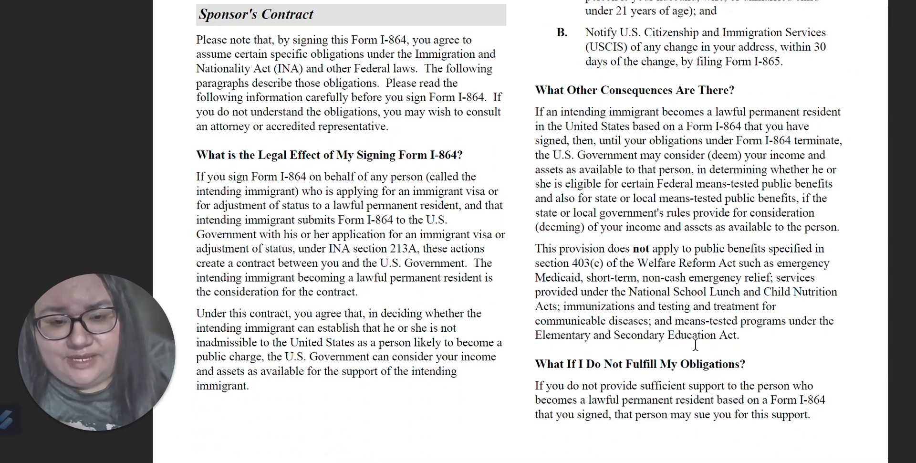
pyautogui.scroll(7, 760, 324)
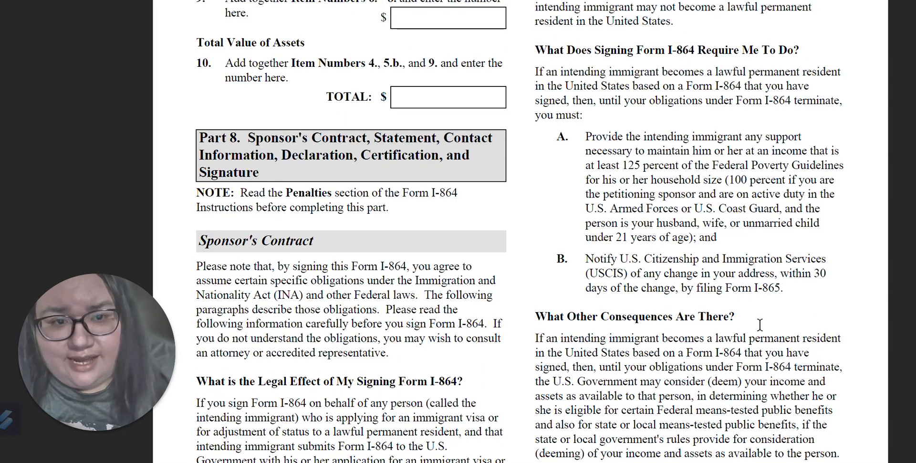
pyautogui.scroll(-3, 677, 328)
pyautogui.scroll(-10, 683, 320)
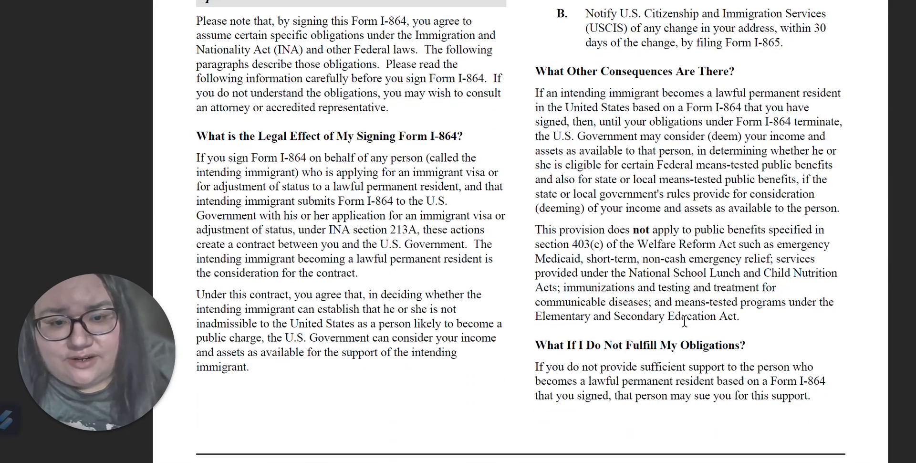
pyautogui.scroll(-5, 683, 319)
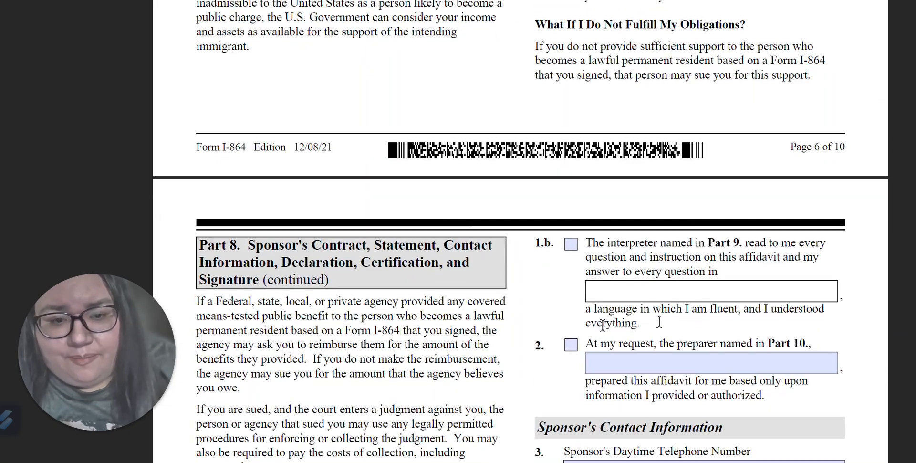
# Select Item 1.a in the Part 8 Sponsor's Statement to declare that the sponsor reads and understands English
pyautogui.scroll(-4, 553, 353)
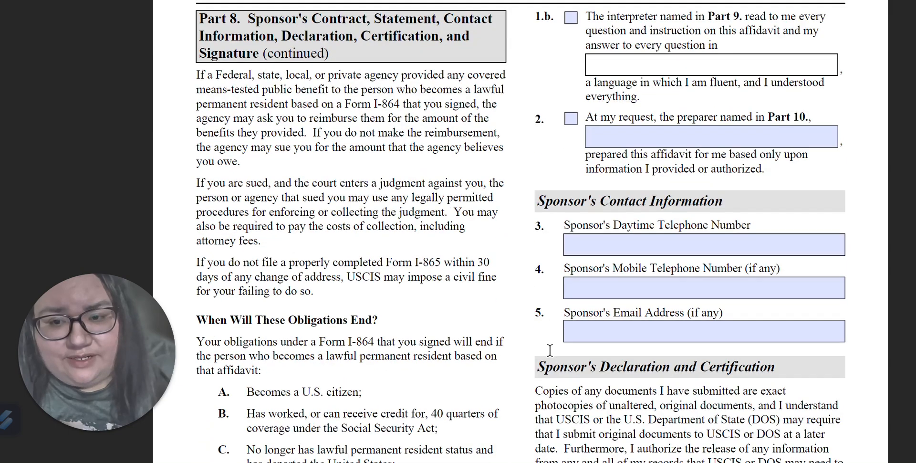
pyautogui.scroll(-8, 548, 351)
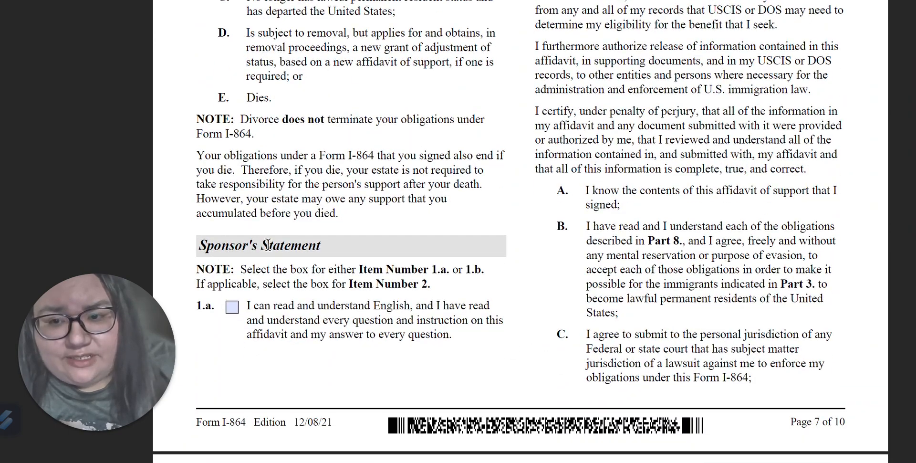
pyautogui.click(229, 309)
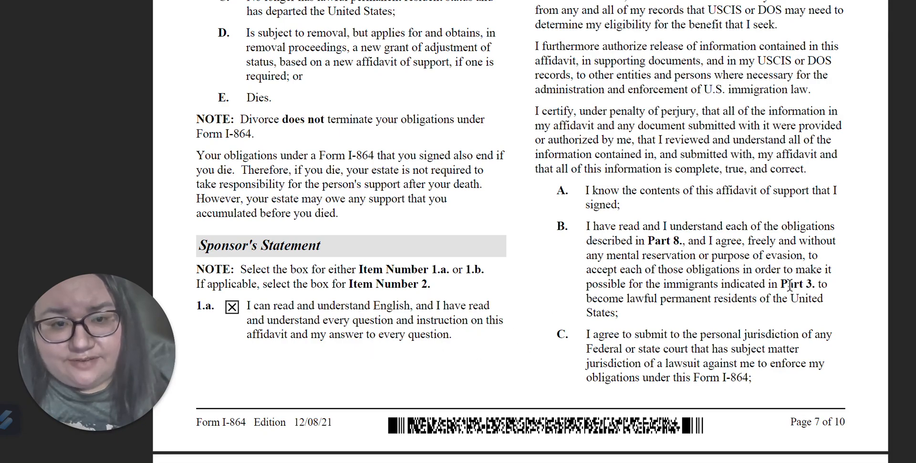
# Review the sponsor's preparer and contact items, the signature and date in Item 6, and the Part 9 interpreter fields
pyautogui.scroll(10, 790, 285)
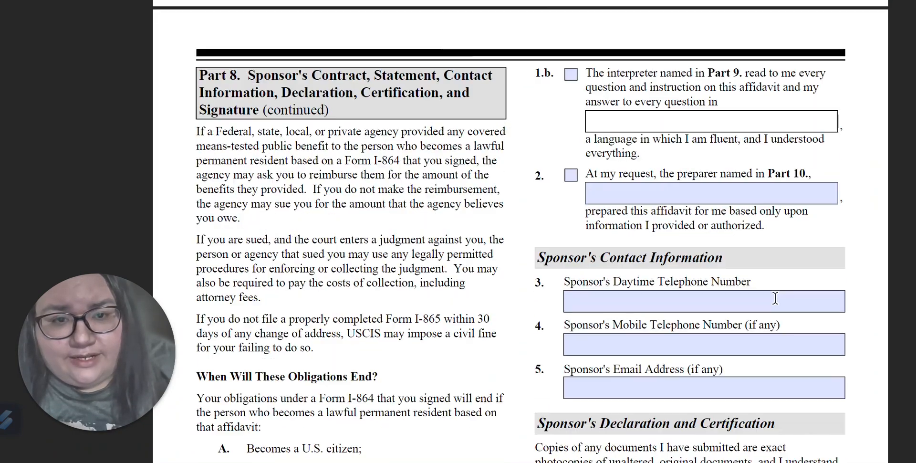
pyautogui.scroll(-2, 773, 296)
pyautogui.click(578, 232)
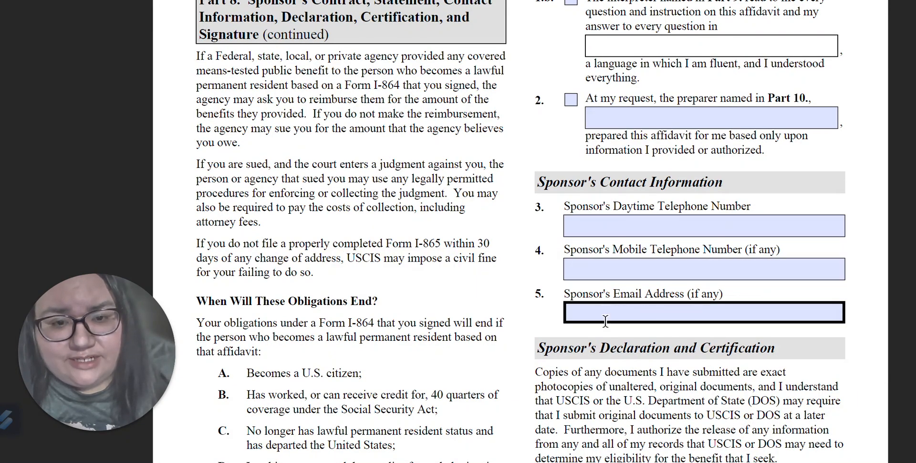
pyautogui.scroll(-10, 601, 315)
pyautogui.scroll(-11, 595, 310)
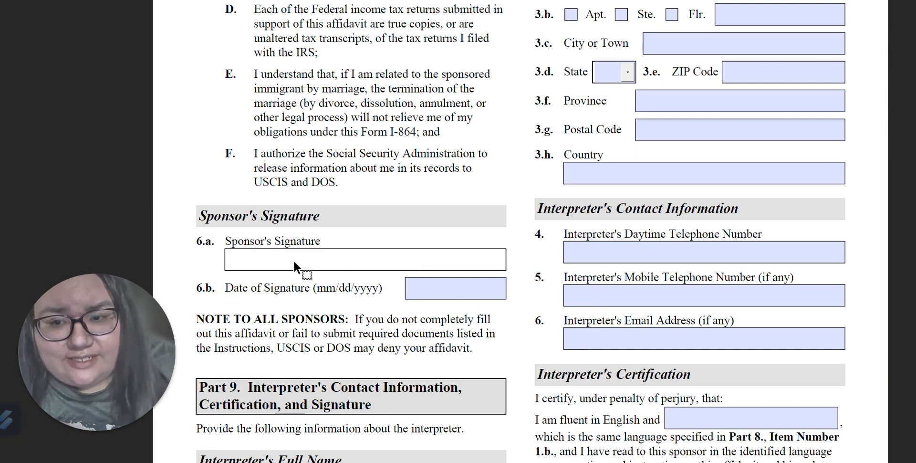
pyautogui.click(422, 288)
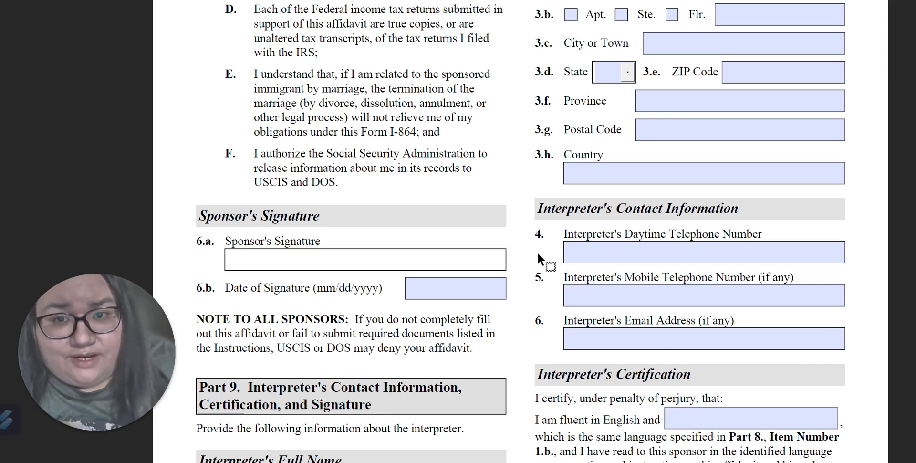
pyautogui.click(624, 242)
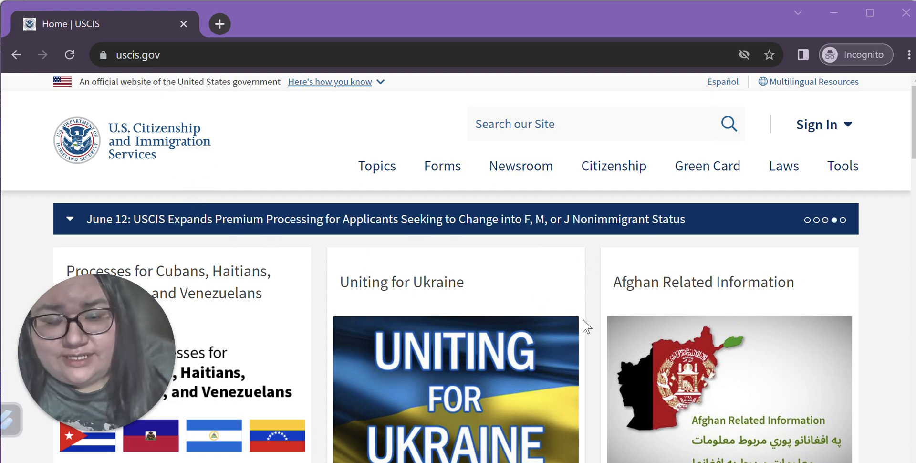
# On the USCIS website in the browser, search the site for 864P
pyautogui.scroll(-2, 580, 318)
pyautogui.scroll(-6, 580, 319)
pyautogui.scroll(9, 579, 316)
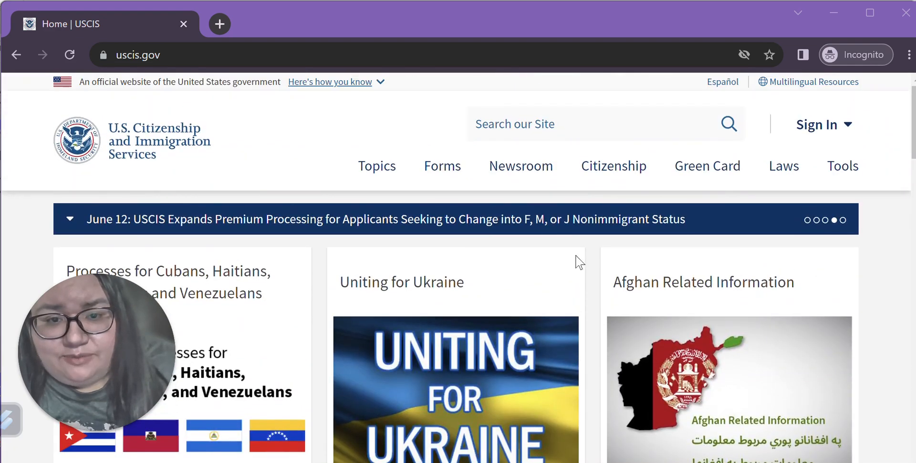
pyautogui.click(533, 125)
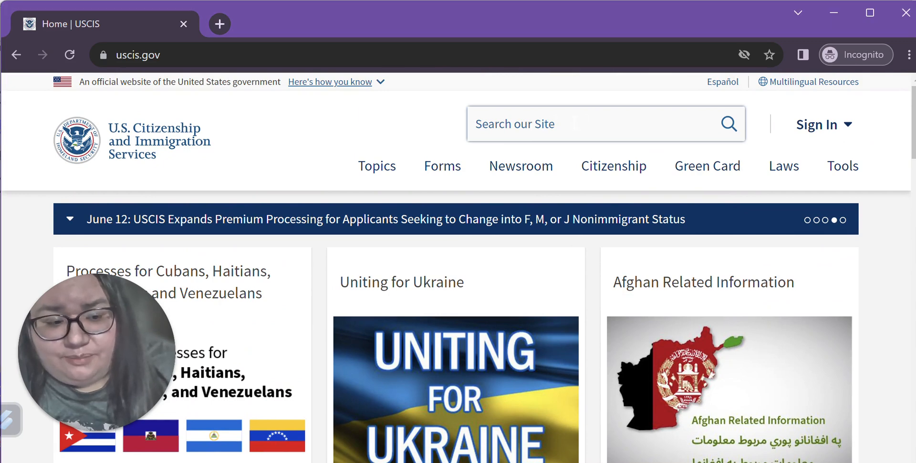
pyautogui.write('864')
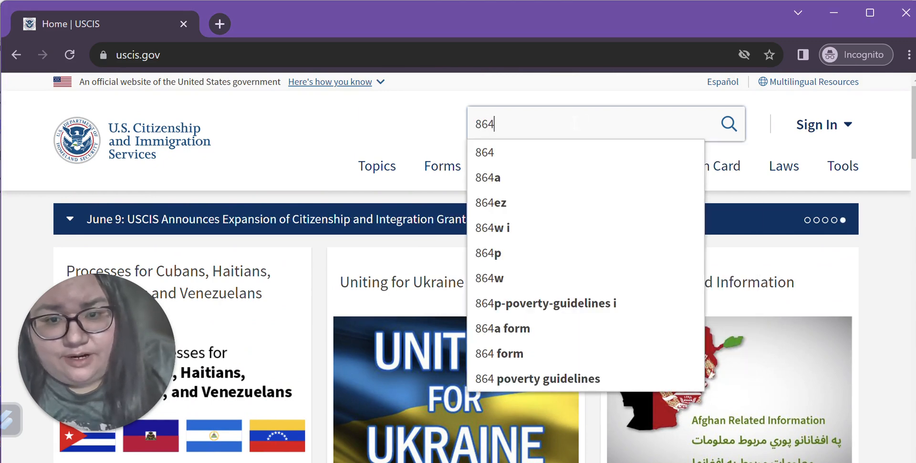
pyautogui.write('P')
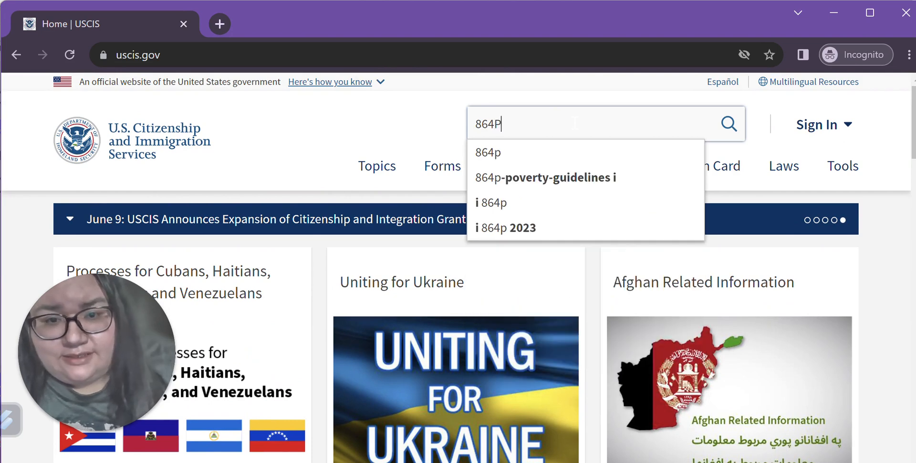
pyautogui.click(725, 127)
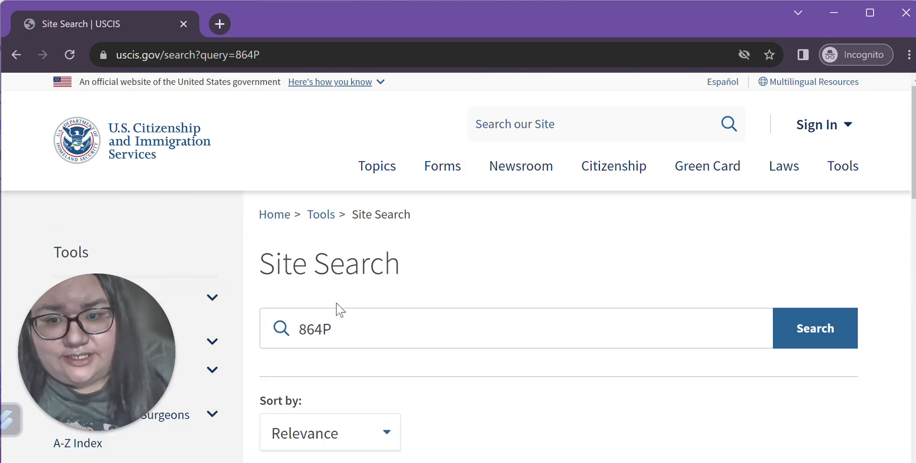
# Open the English I-864P, 2023 HHS Poverty Guidelines for Affidavit of Support page from the search results
pyautogui.scroll(-5, 474, 276)
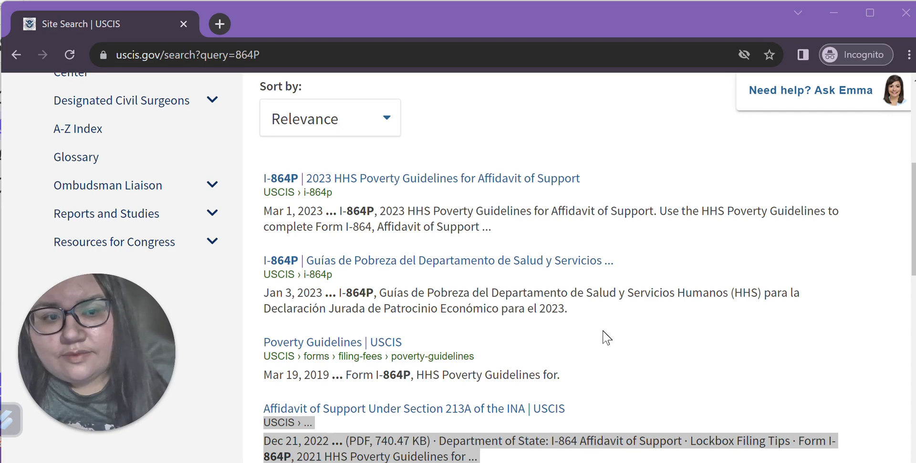
pyautogui.click(371, 177)
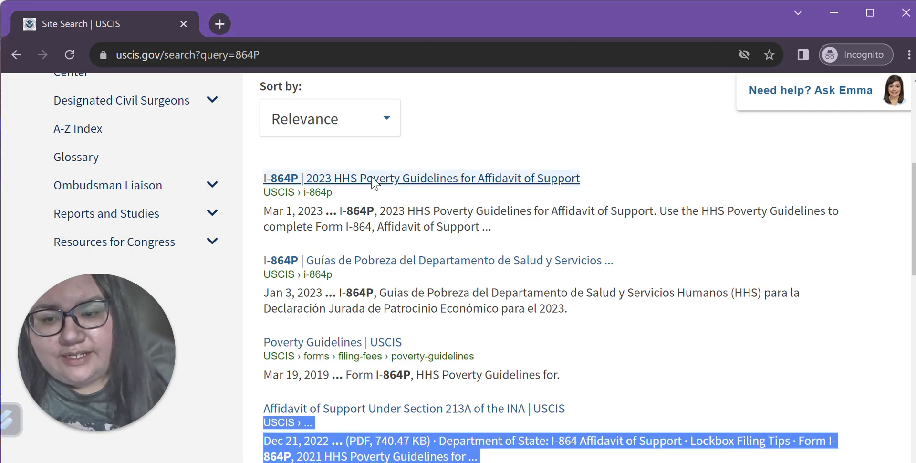
pyautogui.click(373, 179)
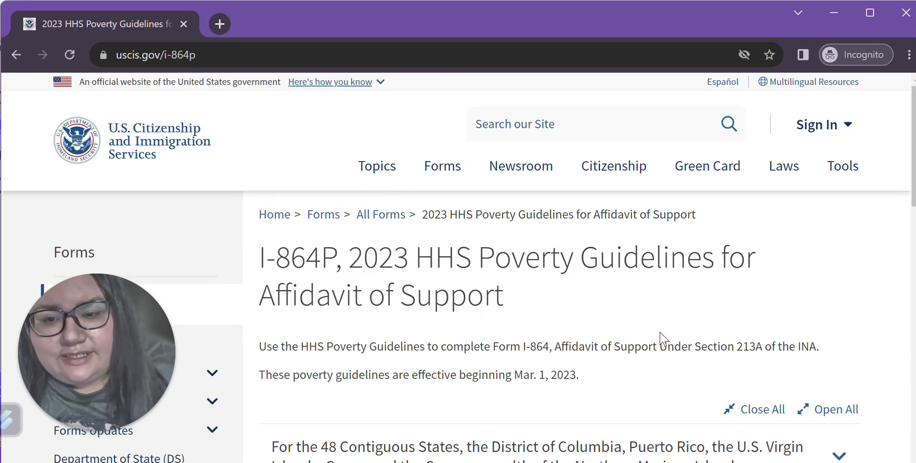
# Expand the poverty guidelines for the 48 Contiguous States, the District of Columbia, Puerto Rico and the listed territories
pyautogui.scroll(-3, 661, 338)
pyautogui.scroll(2, 610, 221)
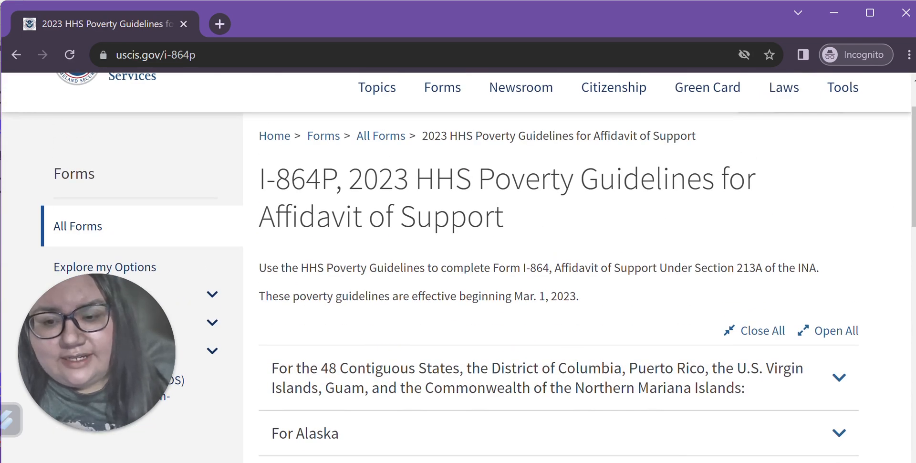
pyautogui.scroll(-2, 481, 291)
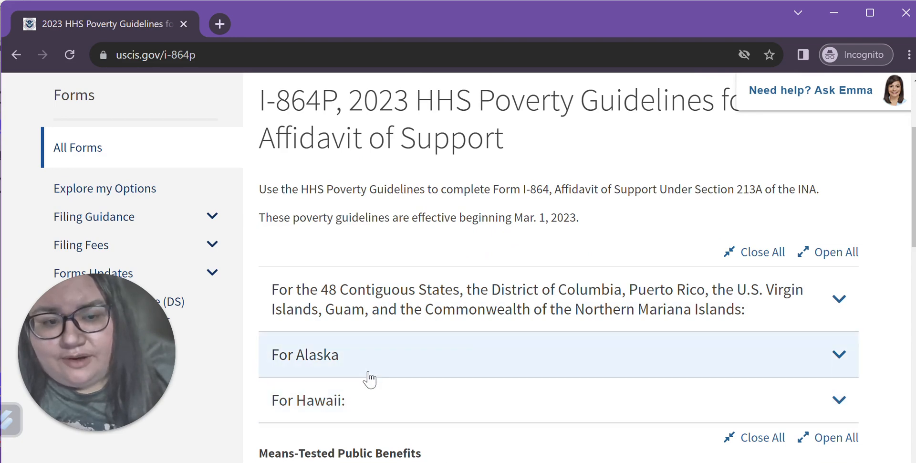
pyautogui.click(558, 298)
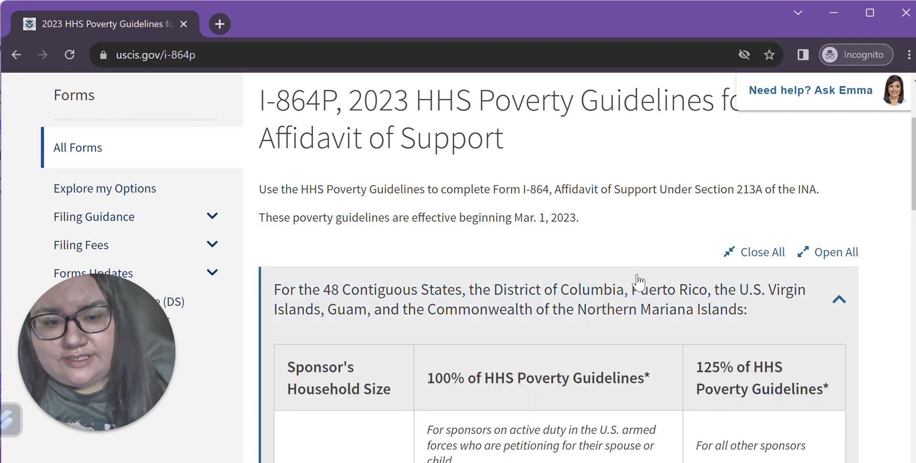
# Examine the 125% of HHS Poverty Guidelines amounts for household sizes 2 through 5, highlighting each figure
pyautogui.scroll(-3, 670, 260)
pyautogui.scroll(-2, 670, 260)
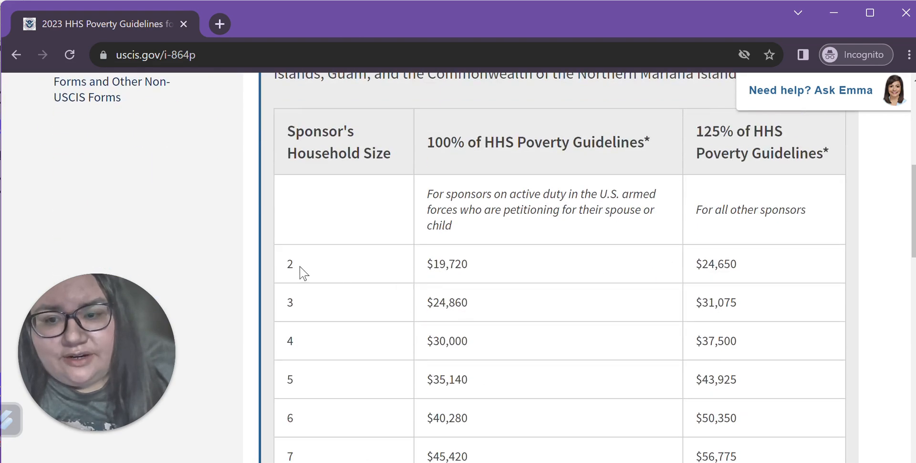
pyautogui.moveTo(746, 274); pyautogui.dragTo(702, 280)
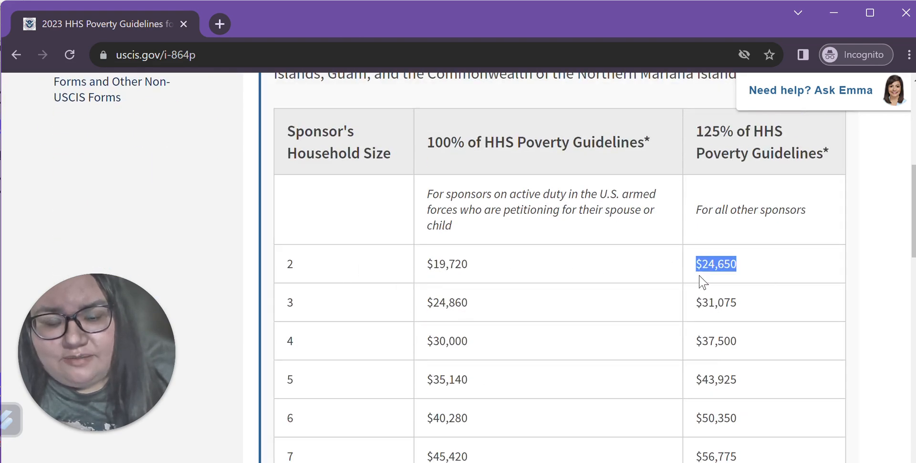
pyautogui.moveTo(744, 309); pyautogui.dragTo(695, 310)
pyautogui.moveTo(744, 349); pyautogui.dragTo(695, 348)
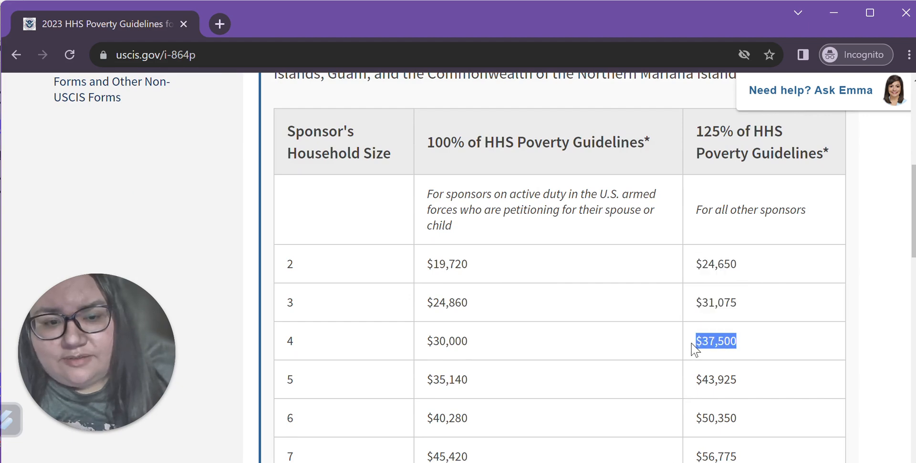
pyautogui.moveTo(749, 389); pyautogui.dragTo(694, 389)
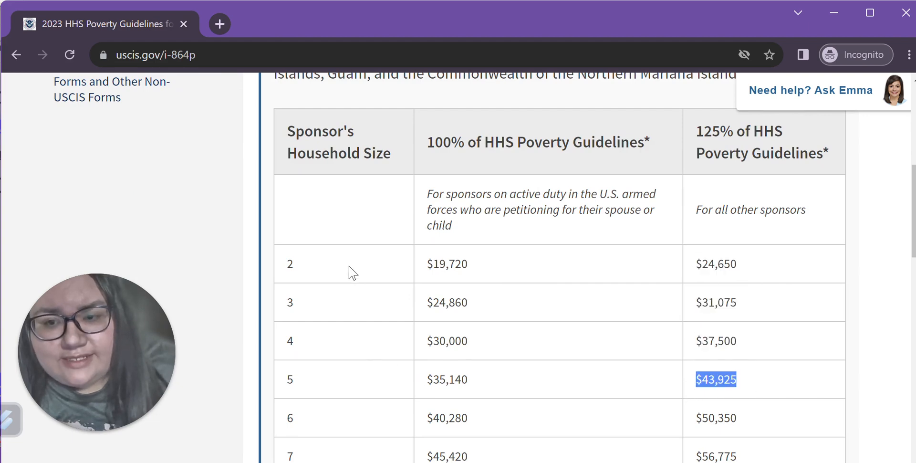
pyautogui.scroll(-2, 340, 241)
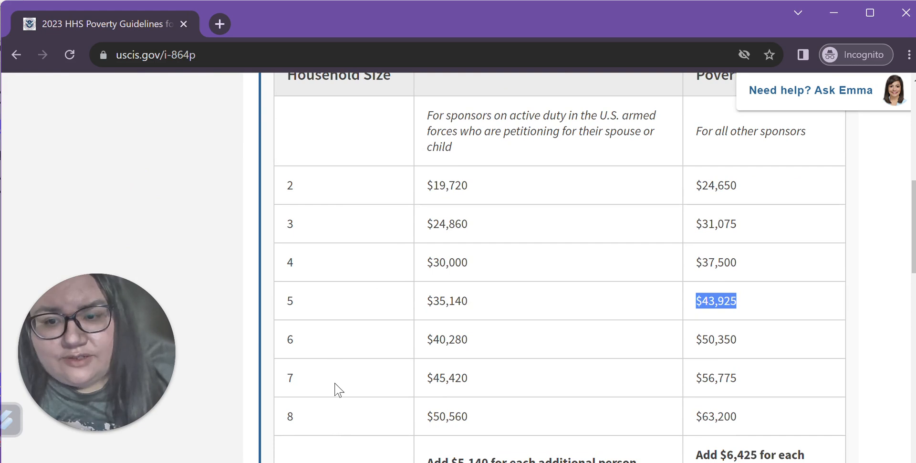
pyautogui.scroll(2, 329, 343)
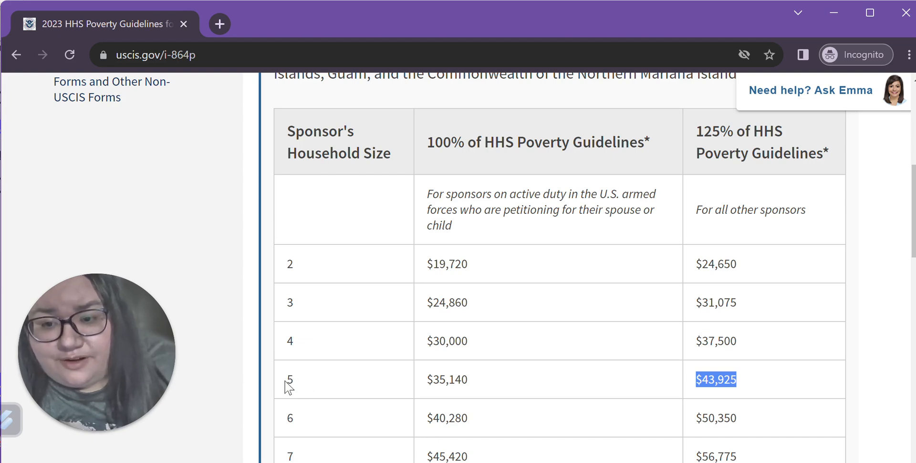
# Check the 125% guideline amount for a household size of 5 and return to Form I-864
pyautogui.moveTo(288, 381); pyautogui.dragTo(300, 385)
pyautogui.moveTo(368, 379); pyautogui.dragTo(704, 380)
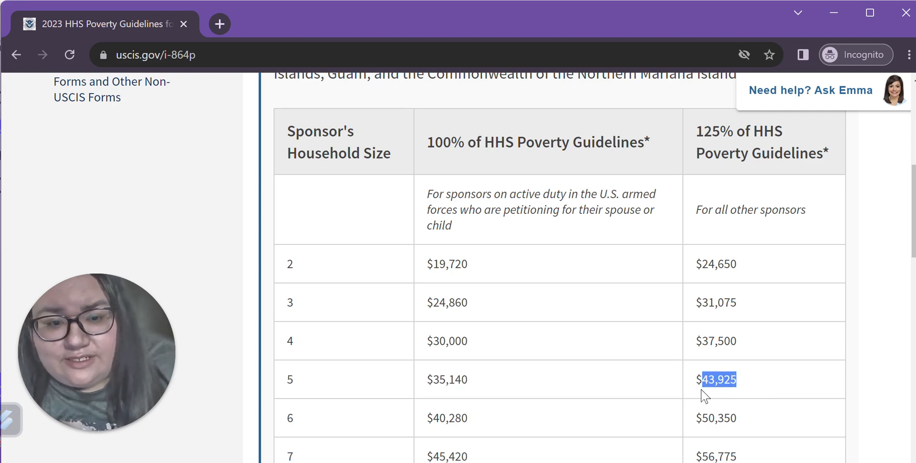
pyautogui.click(704, 396)
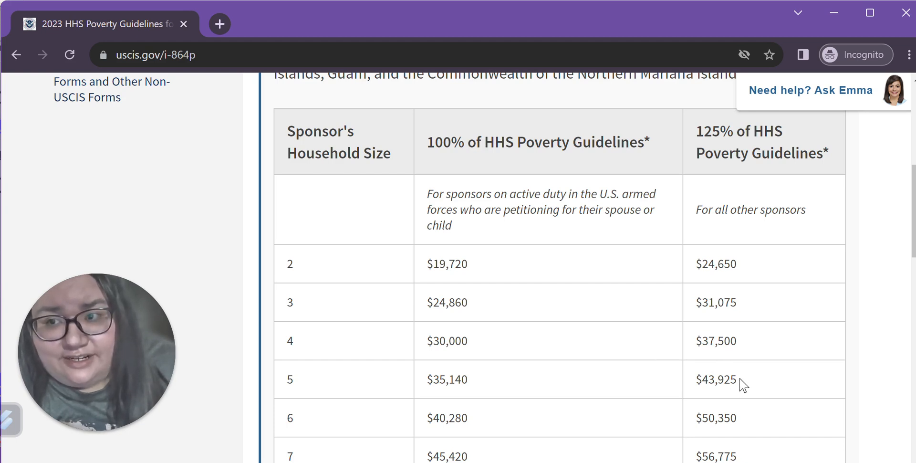
pyautogui.hotkey('alt', 'Tab')
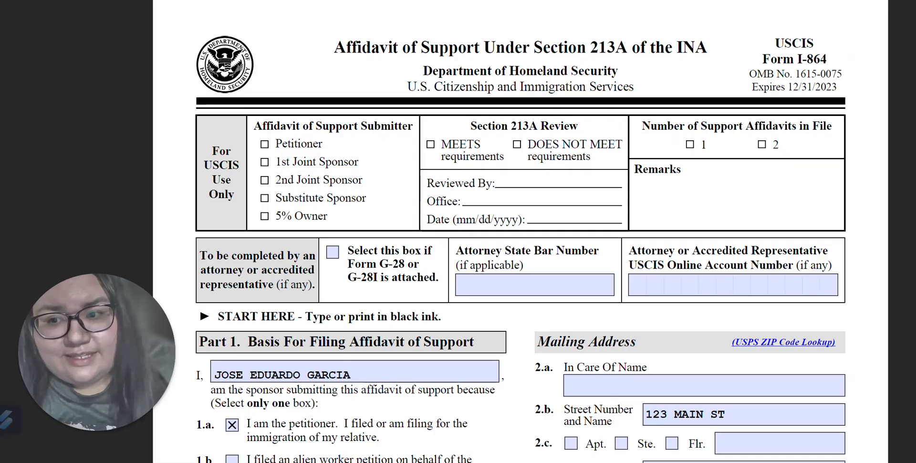